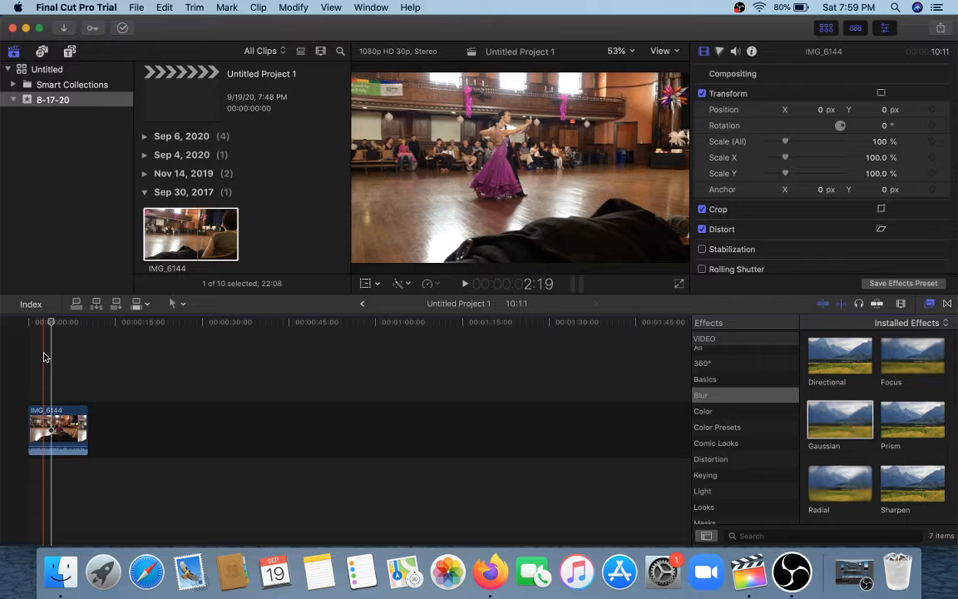
# - Apply the Gaussian blur effect to the IMG_6144 clip in the timeline
pyautogui.click(45, 358)
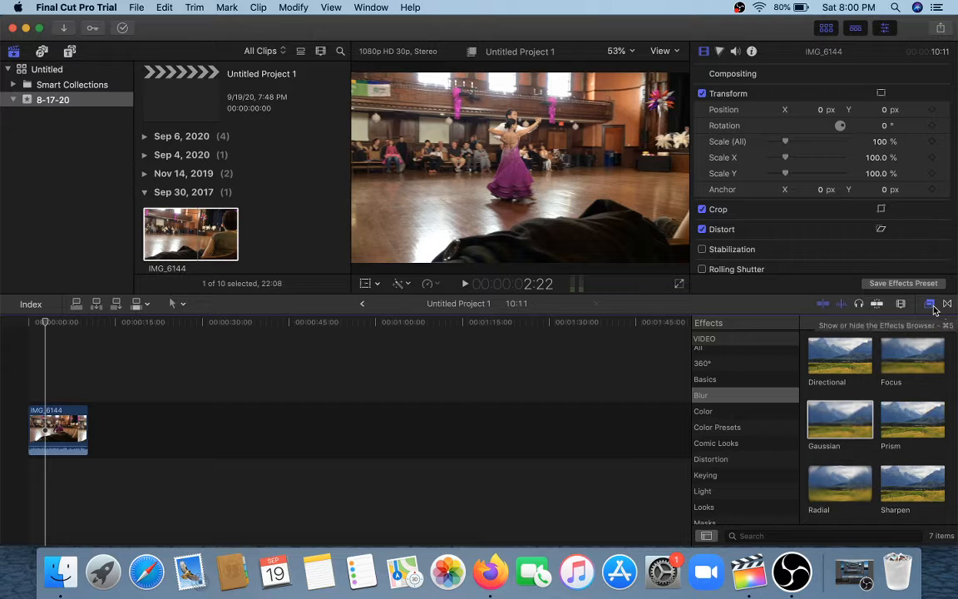
pyautogui.click(720, 399)
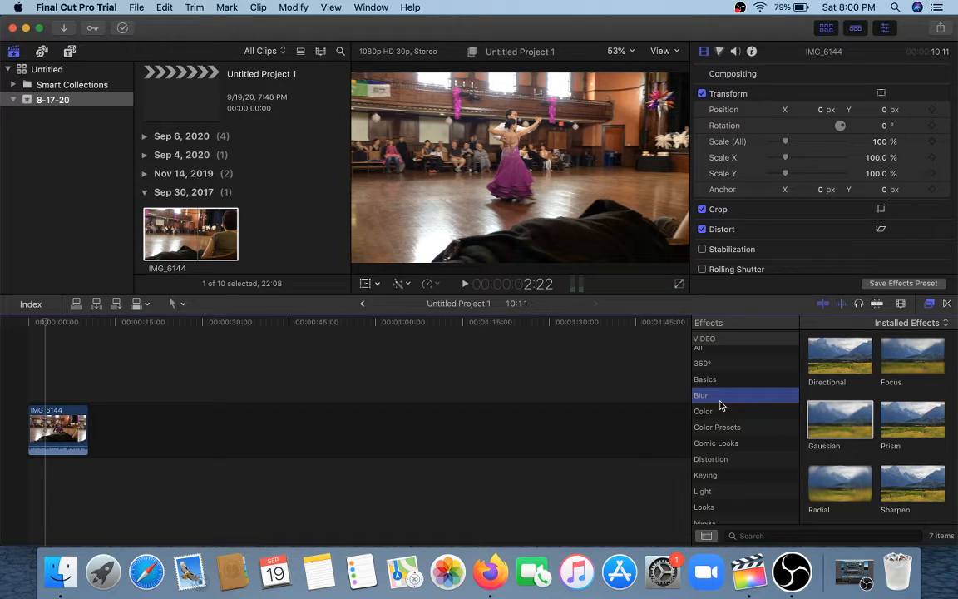
pyautogui.click(819, 431)
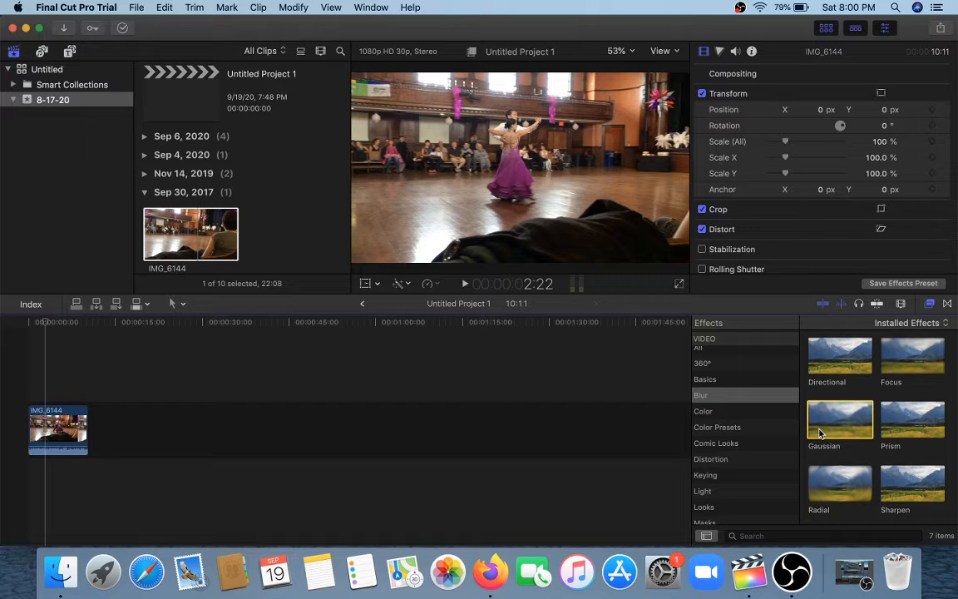
pyautogui.doubleClick(819, 431)
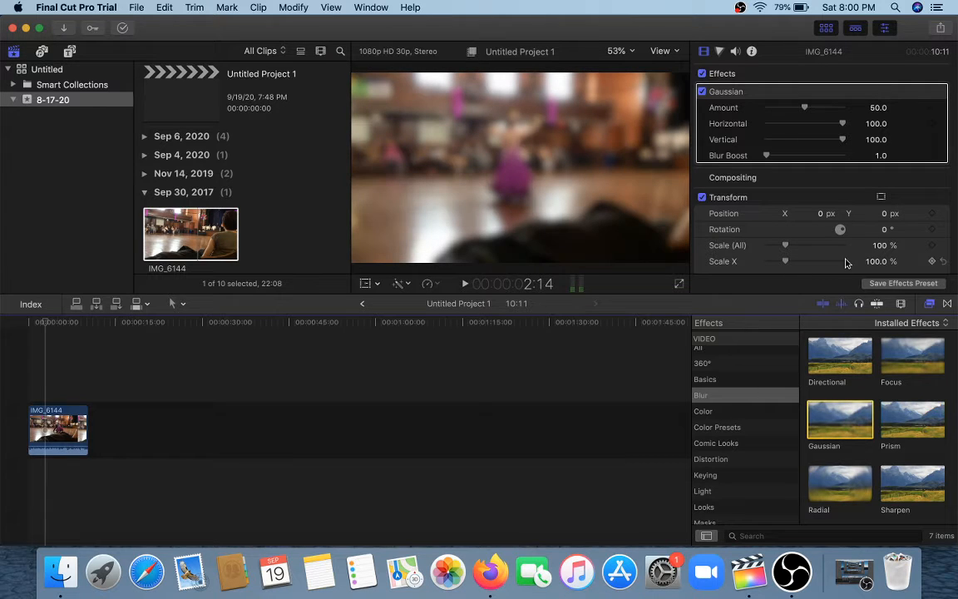
# - Add a shape mask to the clip's Gaussian effect
pyautogui.moveTo(856, 92)
pyautogui.click(881, 95)
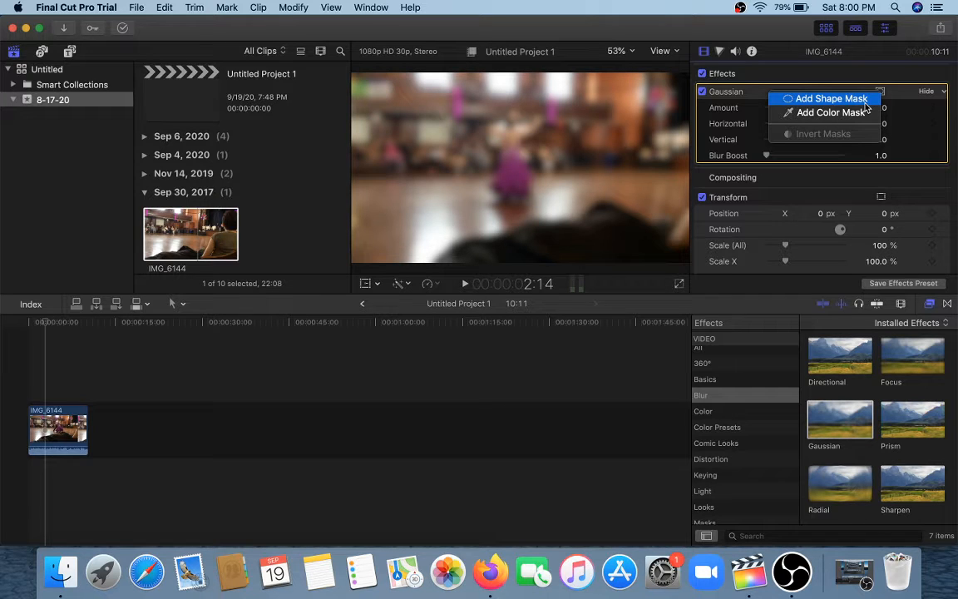
pyautogui.click(864, 101)
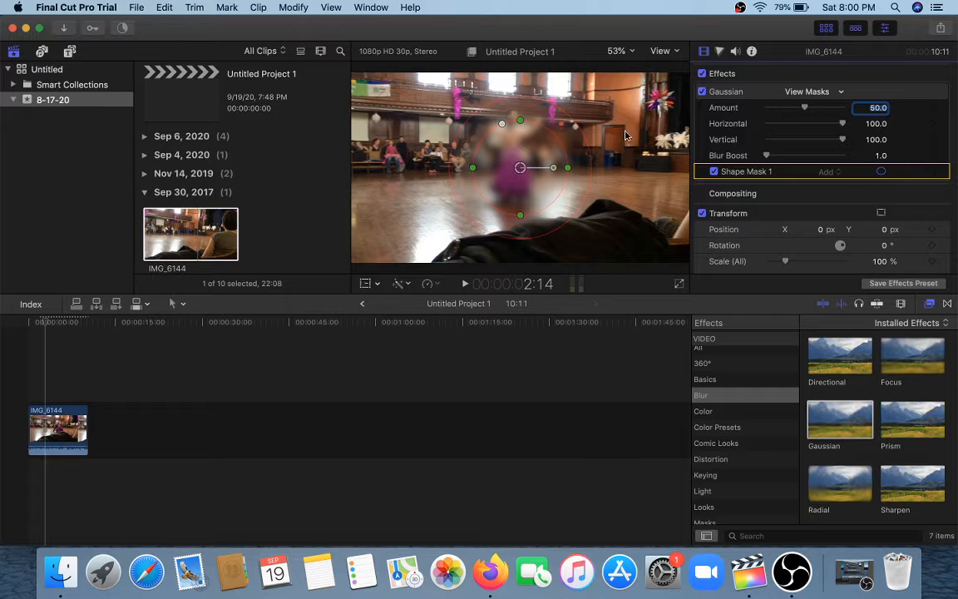
pyautogui.click(944, 175)
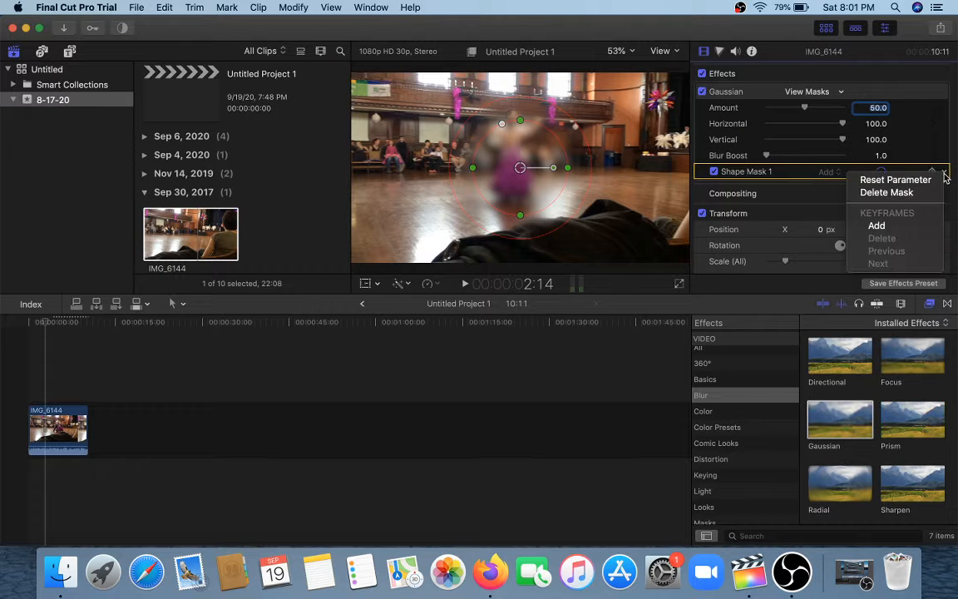
pyautogui.click(945, 176)
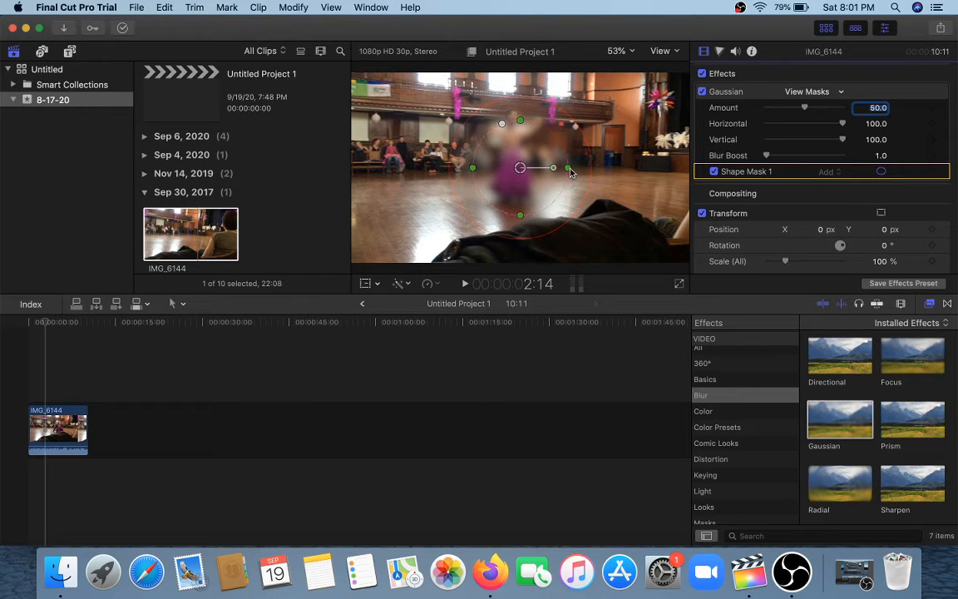
# - Shrink the shape mask and its outer falloff ring to a small circle around the dancer's dress
pyautogui.moveTo(567, 168)
pyautogui.mouseDown()
pyautogui.moveTo(558, 169)
pyautogui.moveTo(567, 171)
pyautogui.mouseUp()
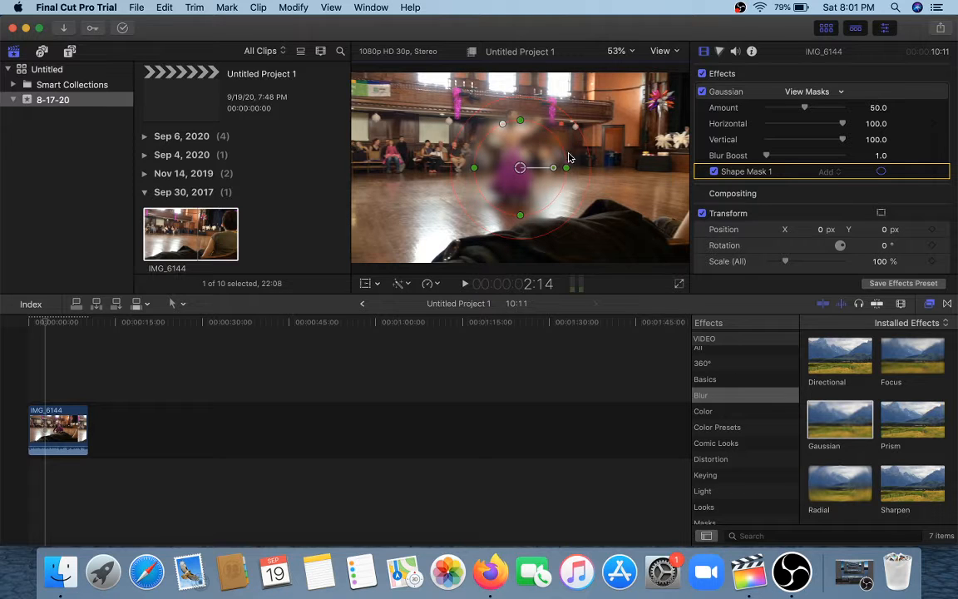
pyautogui.moveTo(581, 130); pyautogui.dragTo(550, 161)
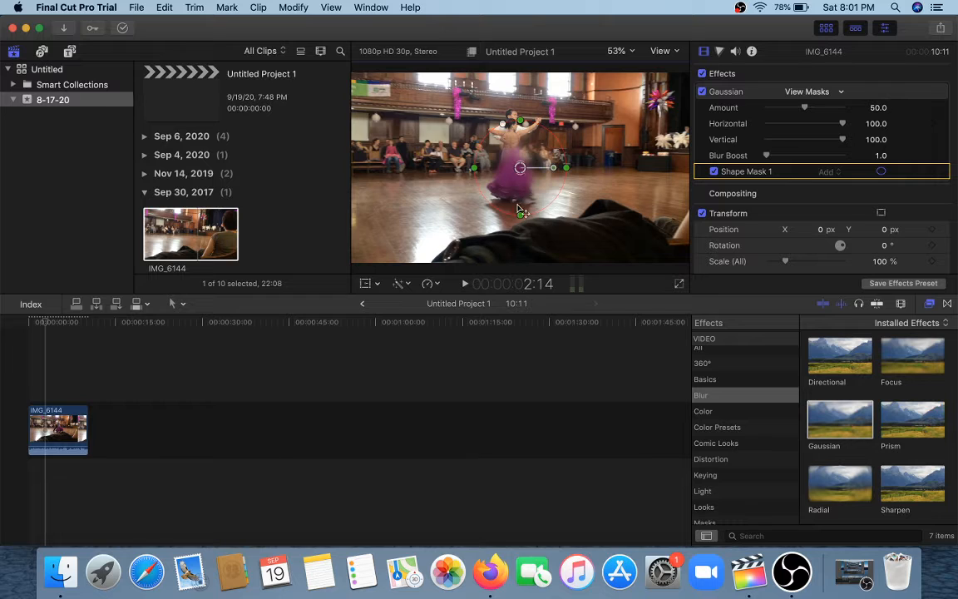
pyautogui.moveTo(521, 196); pyautogui.dragTo(522, 182)
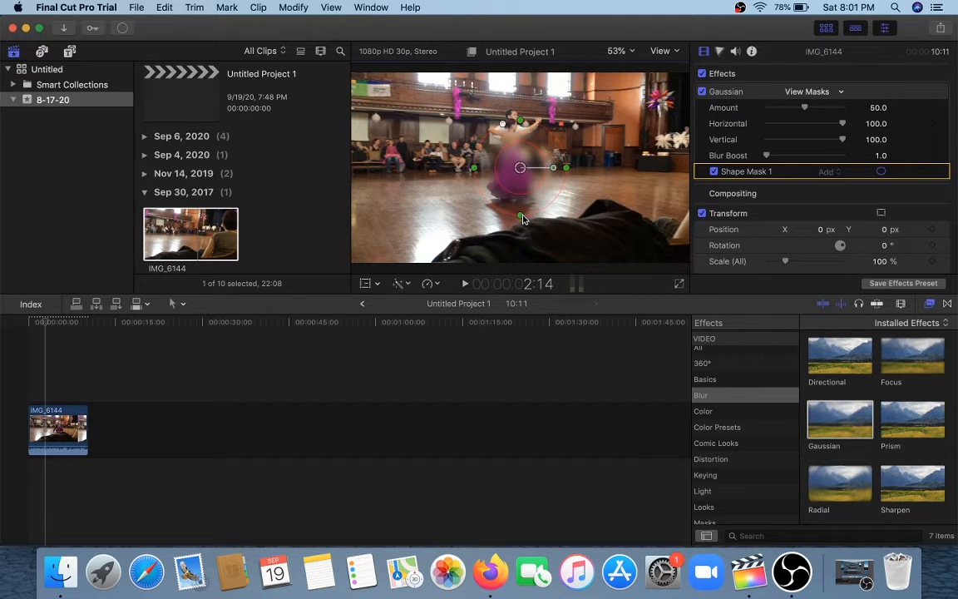
pyautogui.moveTo(521, 216); pyautogui.dragTo(518, 212)
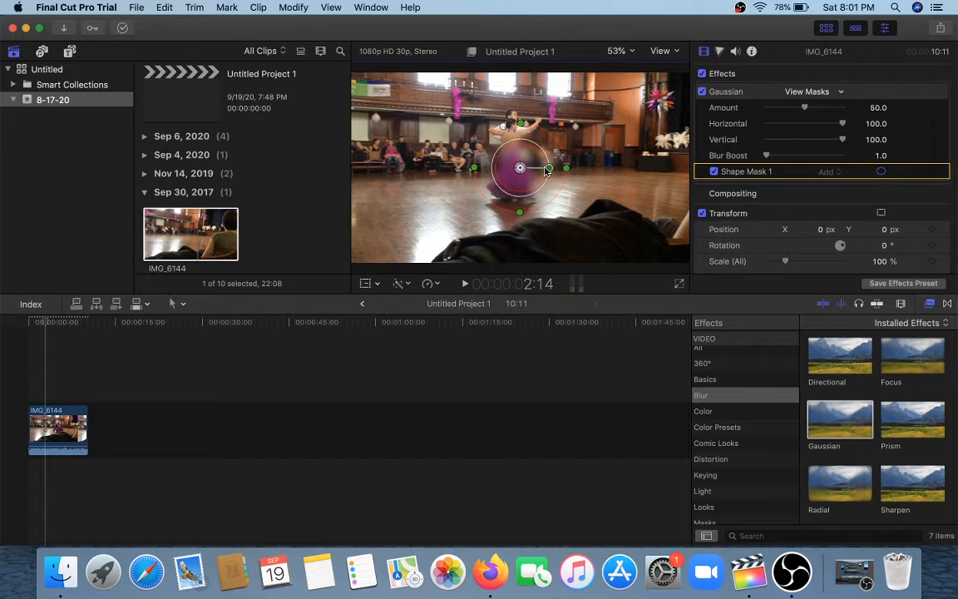
pyautogui.moveTo(542, 171); pyautogui.dragTo(549, 170)
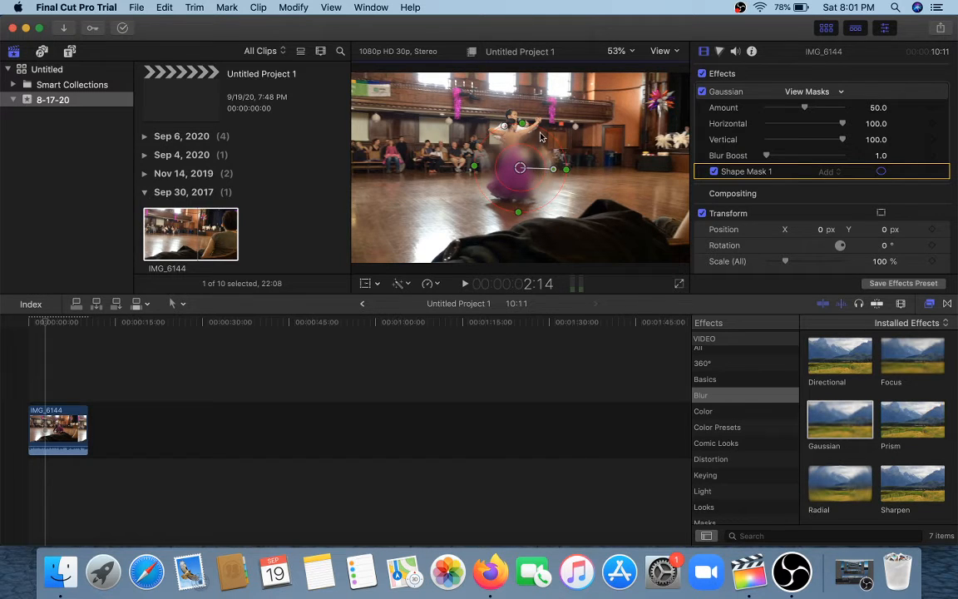
pyautogui.moveTo(548, 133); pyautogui.dragTo(541, 148)
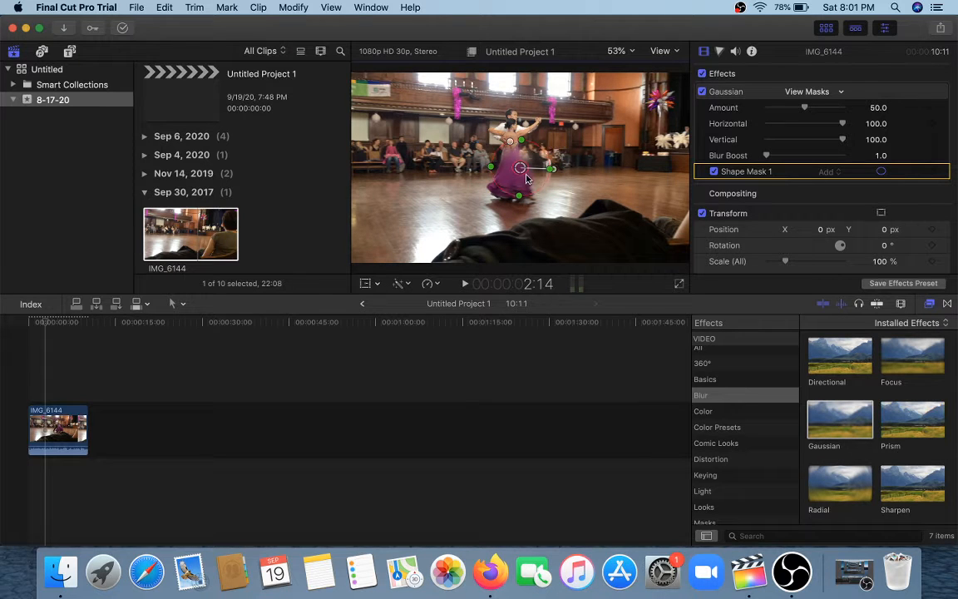
# - Move the shape mask up over the dancers' upper bodies and fine-tune its outline with the viewer at 100%
pyautogui.moveTo(523, 173); pyautogui.dragTo(515, 138)
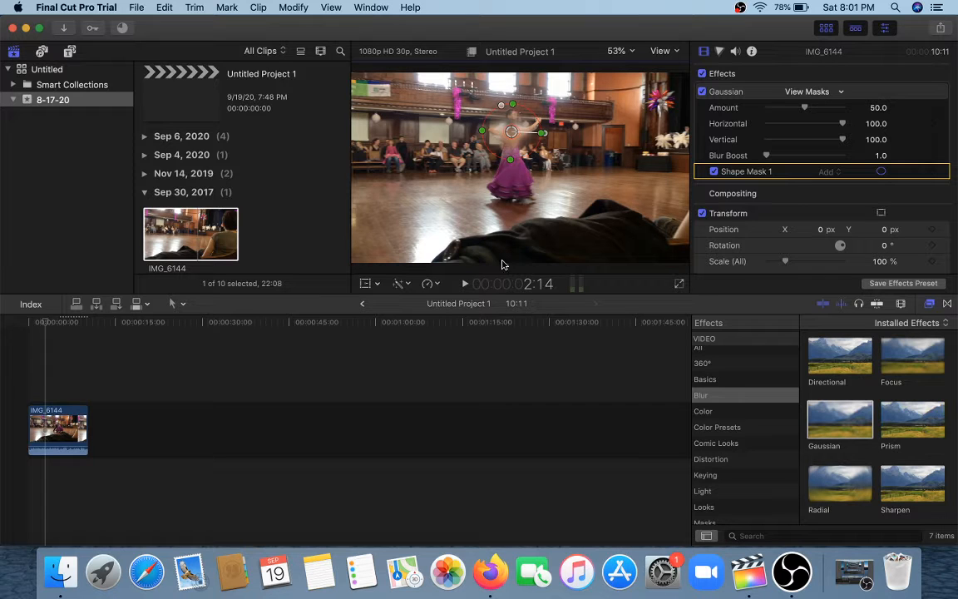
pyautogui.click(620, 51)
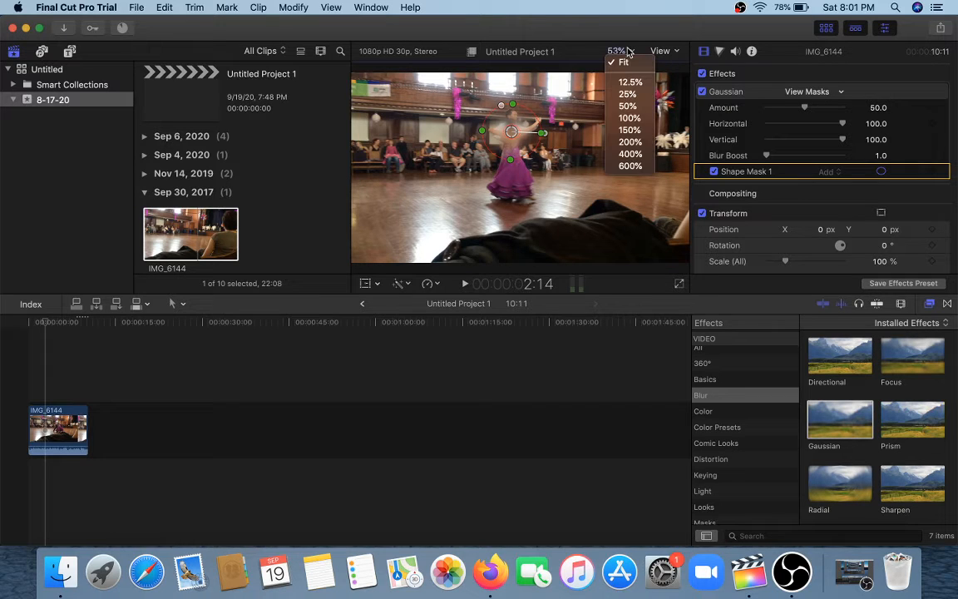
pyautogui.click(641, 123)
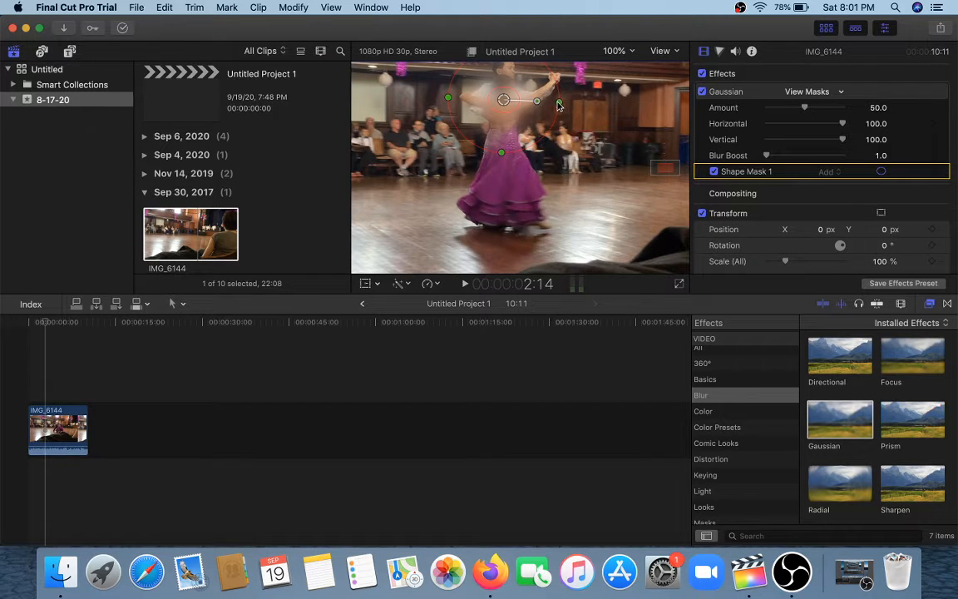
pyautogui.moveTo(558, 103); pyautogui.dragTo(505, 101)
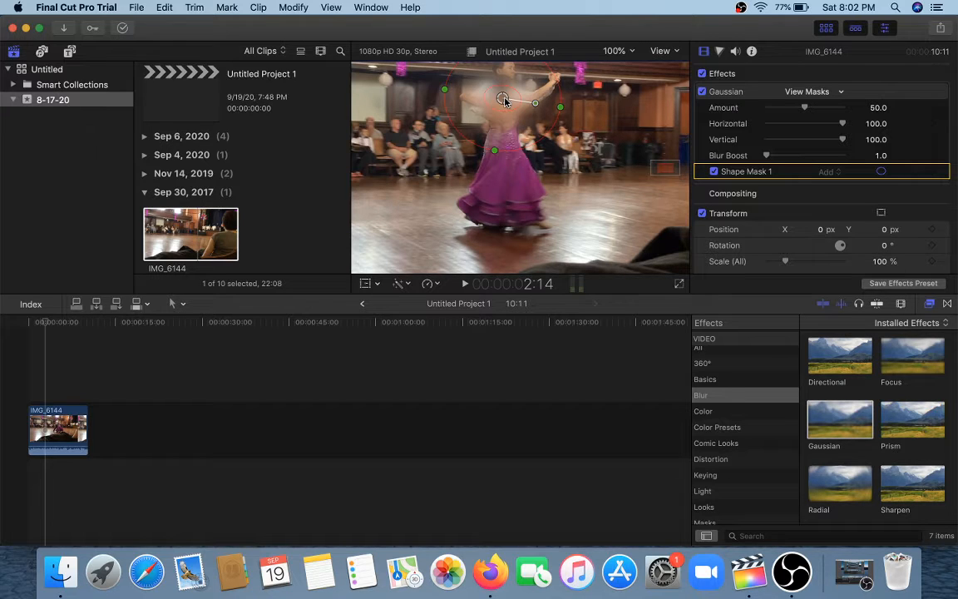
# - Add a Shape Mask 1 keyframe at 1:14 and move the mask over the dancers' upper bodies in that frame
pyautogui.moveTo(932, 177)
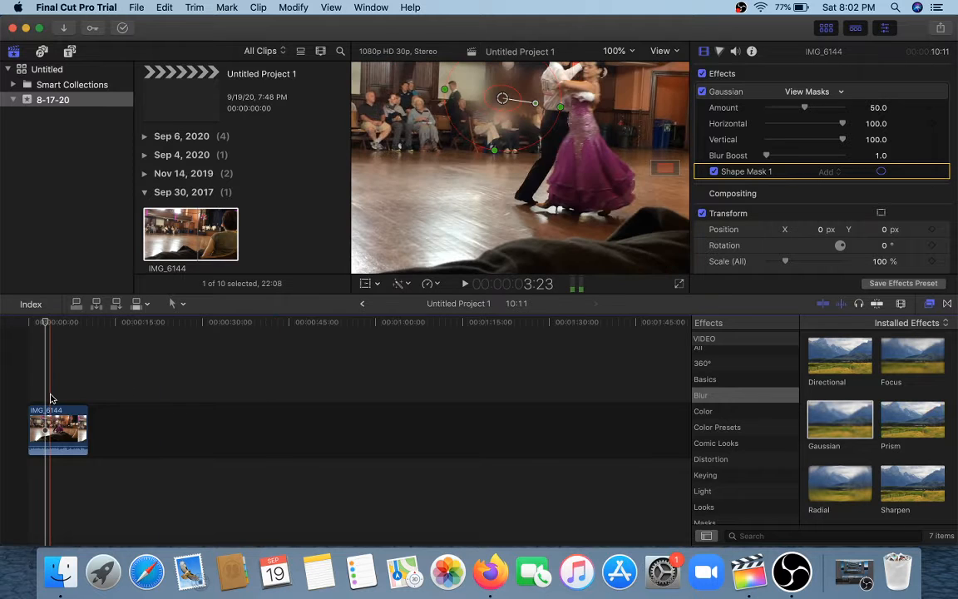
pyautogui.press('super+equal')
pyautogui.press('super+equal')
pyautogui.hscroll(-3, 51, 397)
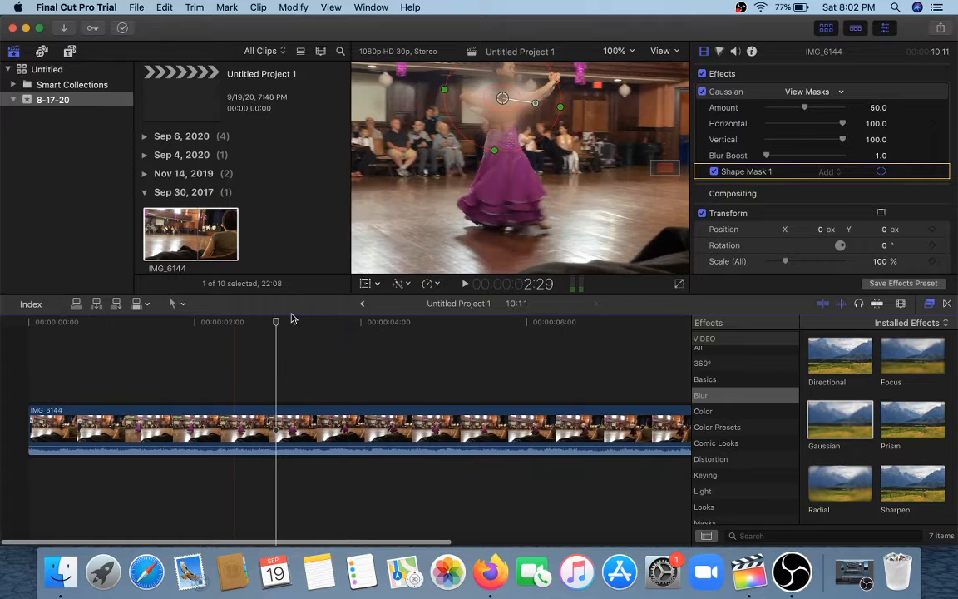
pyautogui.moveTo(223, 326); pyautogui.dragTo(153, 318)
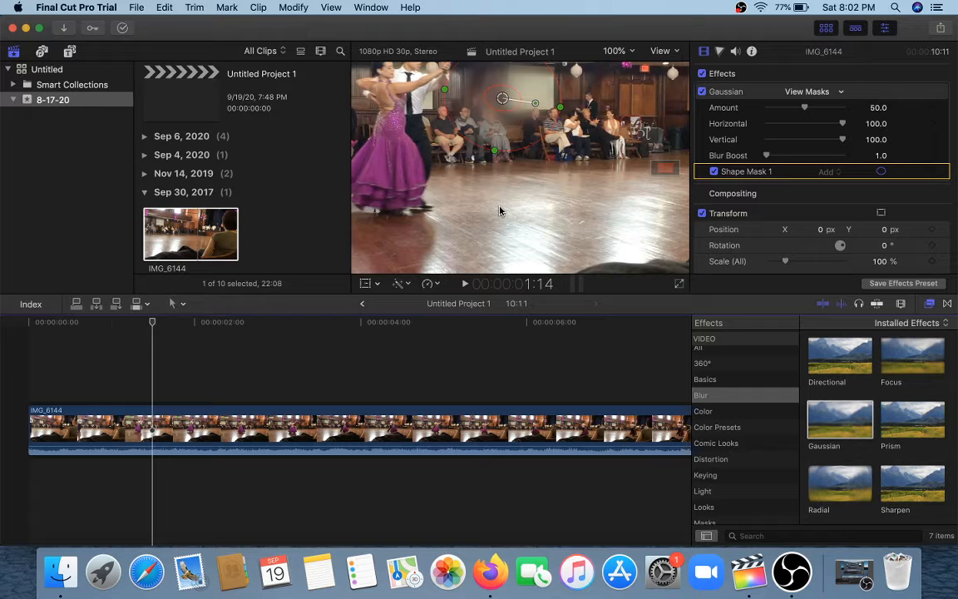
pyautogui.moveTo(931, 171)
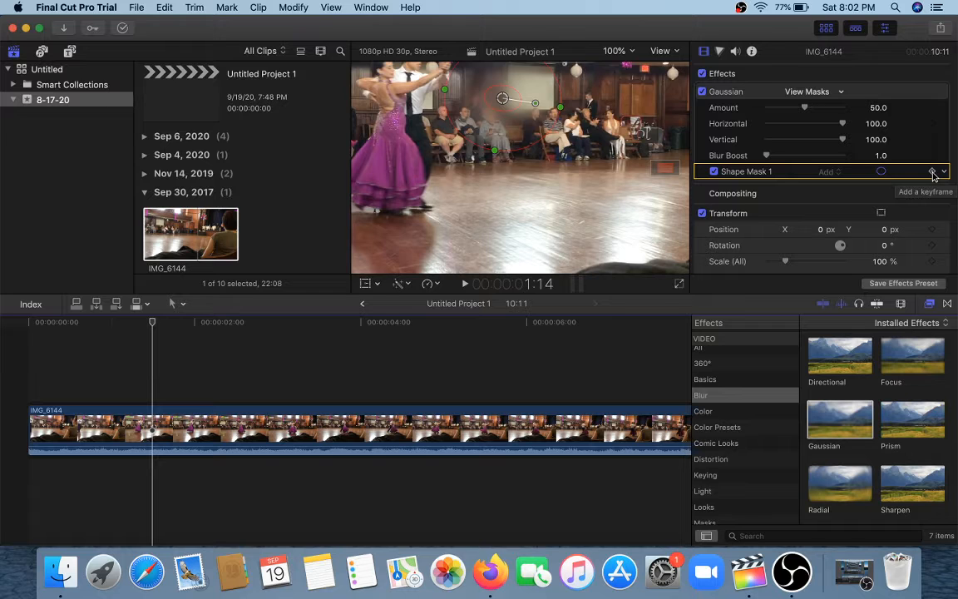
pyautogui.click(933, 171)
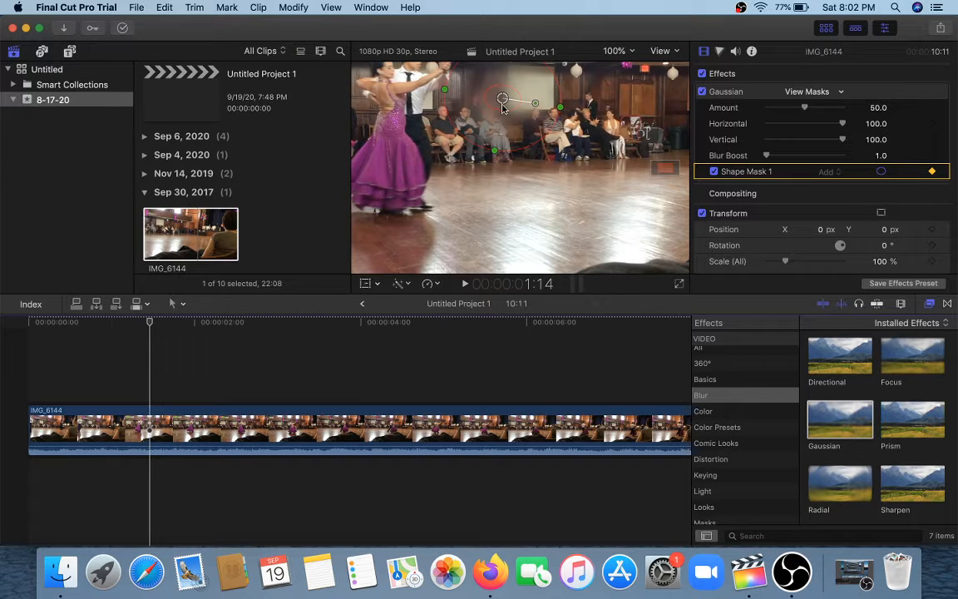
pyautogui.moveTo(503, 104); pyautogui.dragTo(388, 81)
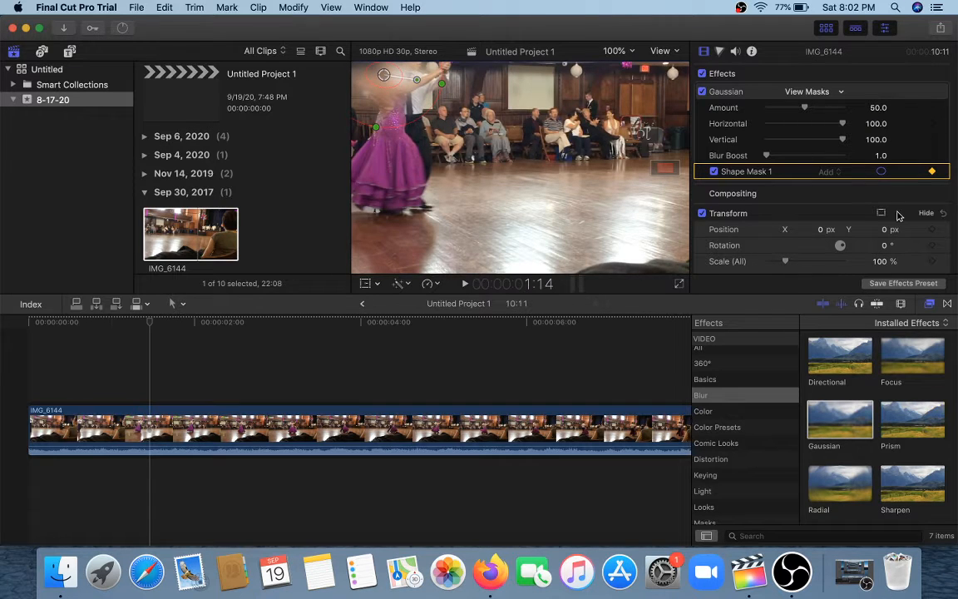
pyautogui.click(944, 173)
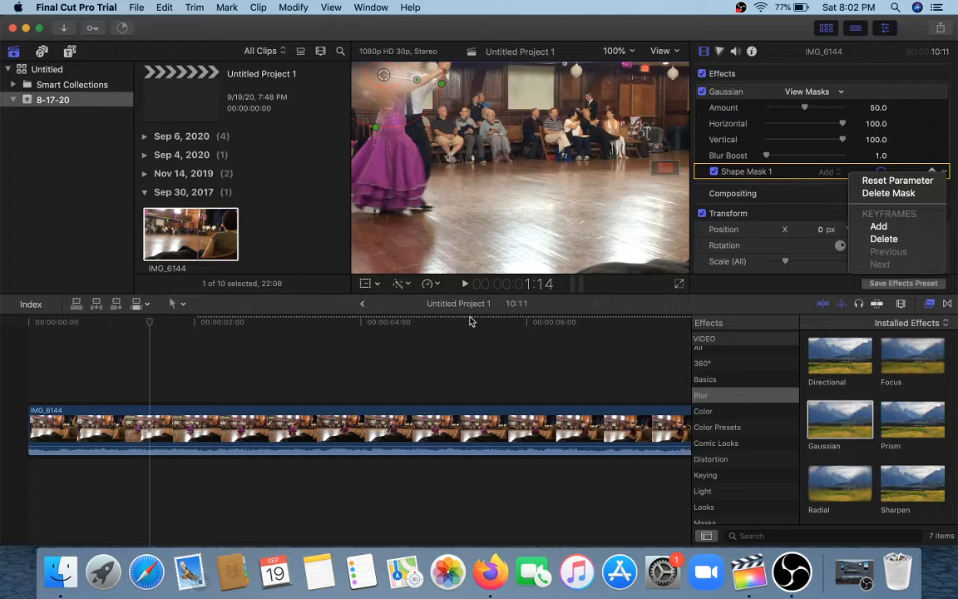
pyautogui.click(151, 333)
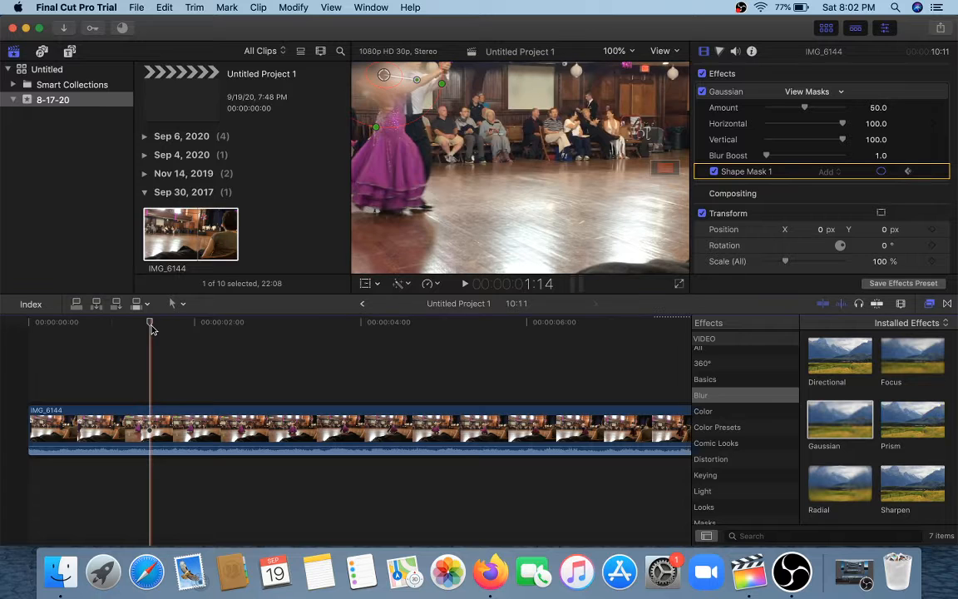
# - Check the mask at 1:22, then return to the 1:14 keyframe and shift the mask slightly toward the male dancer
pyautogui.press('Right')
pyautogui.press('Right')
pyautogui.moveTo(158, 329); pyautogui.dragTo(173, 332)
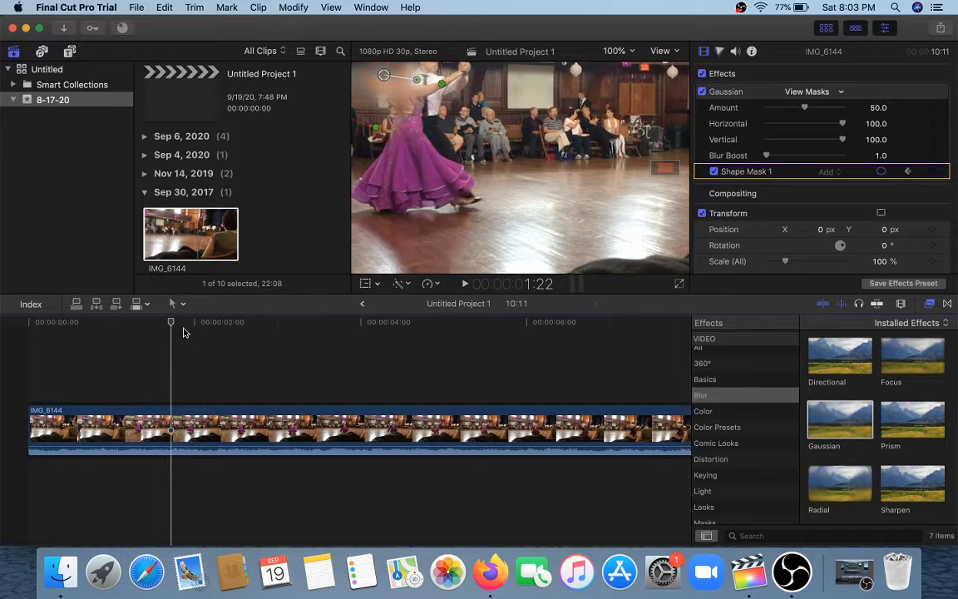
pyautogui.click(909, 171)
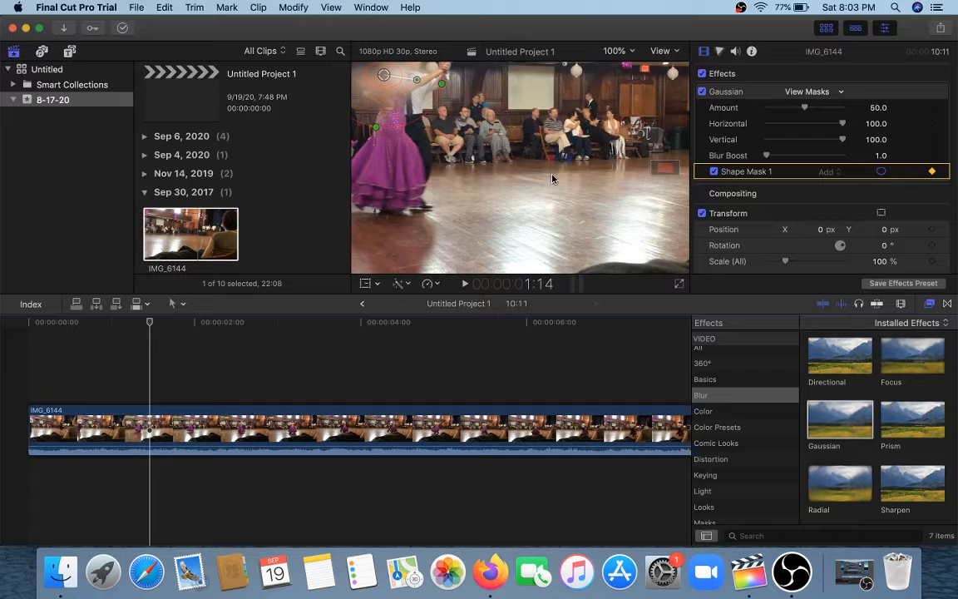
pyautogui.moveTo(388, 79); pyautogui.dragTo(403, 82)
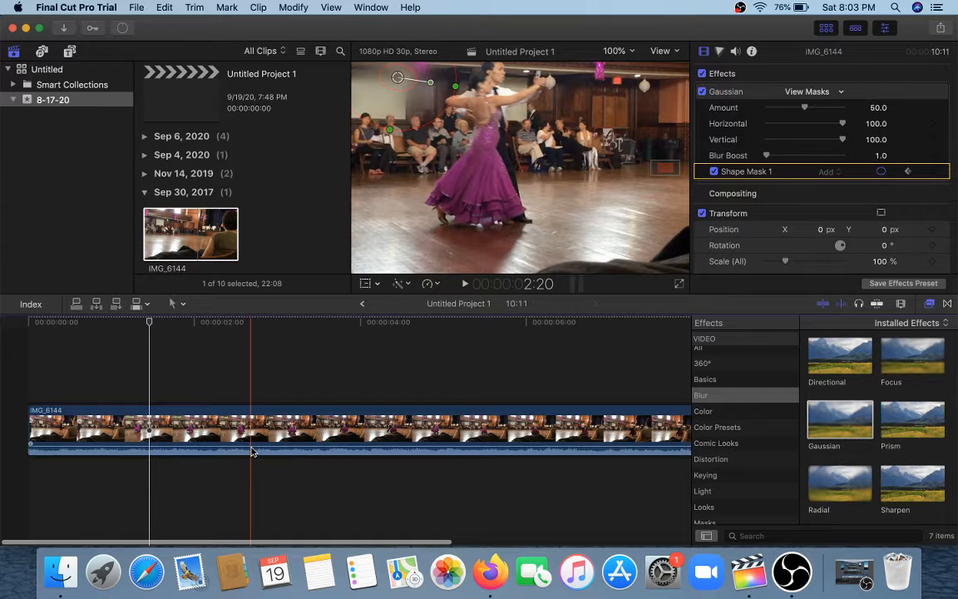
pyautogui.hscroll(-1, 253, 452)
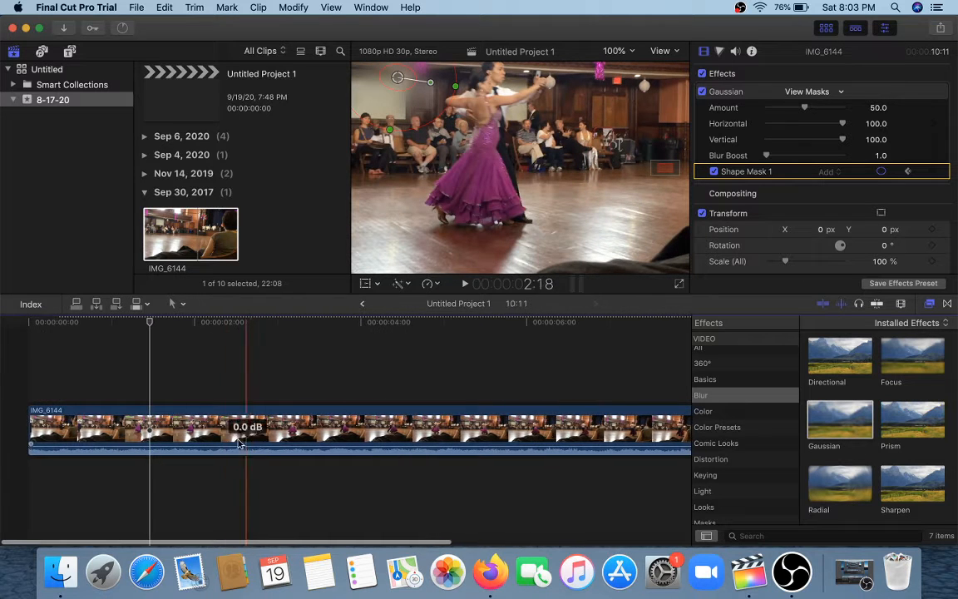
pyautogui.click(148, 306)
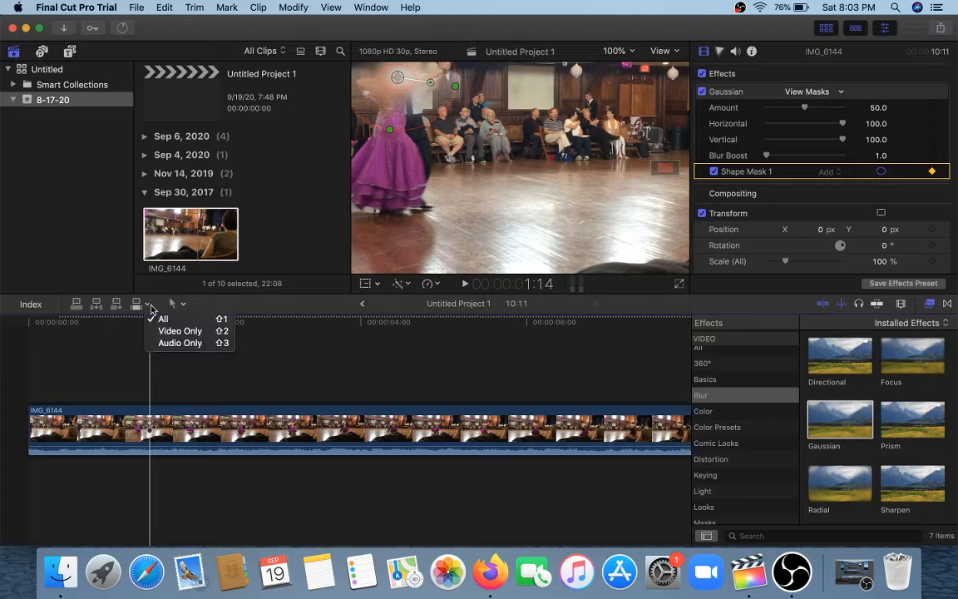
pyautogui.click(149, 306)
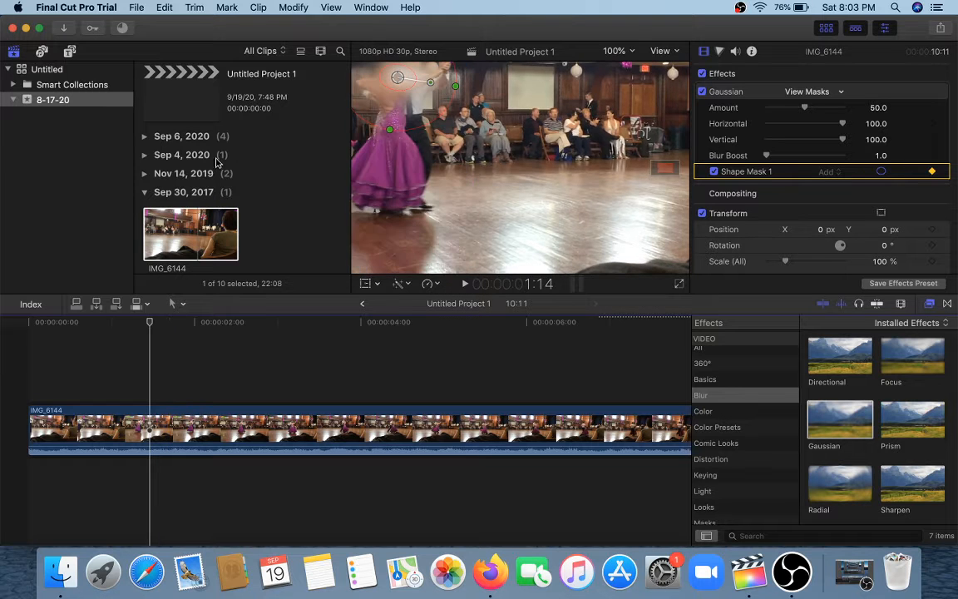
# - Check the mask at 1:26, then return to the 1:14 keyframe and nudge the mask slightly upward
pyautogui.click(187, 344)
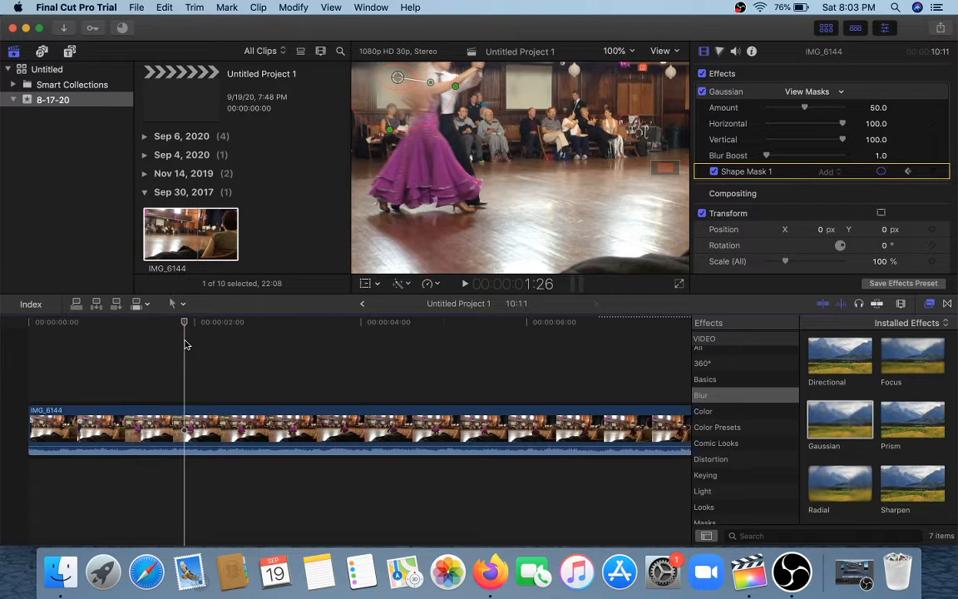
pyautogui.click(908, 172)
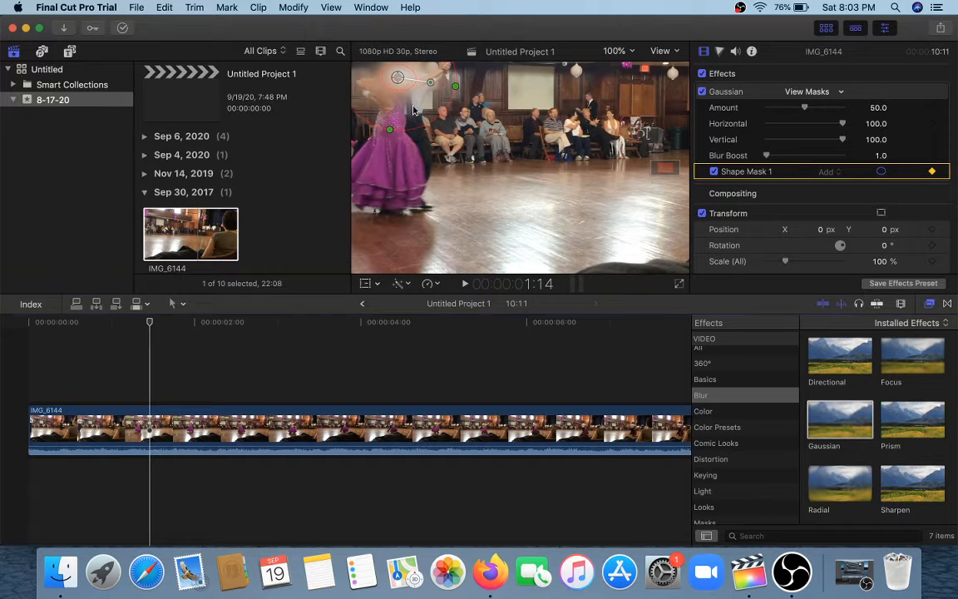
pyautogui.moveTo(412, 110)
pyautogui.mouseDown()
pyautogui.moveTo(433, 109)
pyautogui.moveTo(413, 106)
pyautogui.mouseUp()
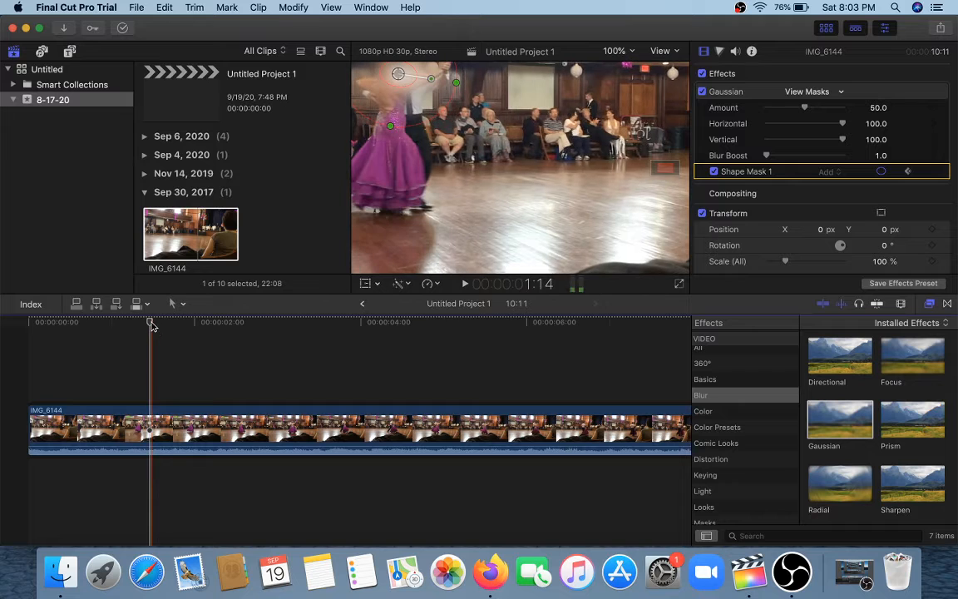
# - Add a Shape Mask 1 keyframe at 1:24 and move the mask sideways to cover the dancers' upper bodies
pyautogui.moveTo(151, 326); pyautogui.dragTo(182, 330)
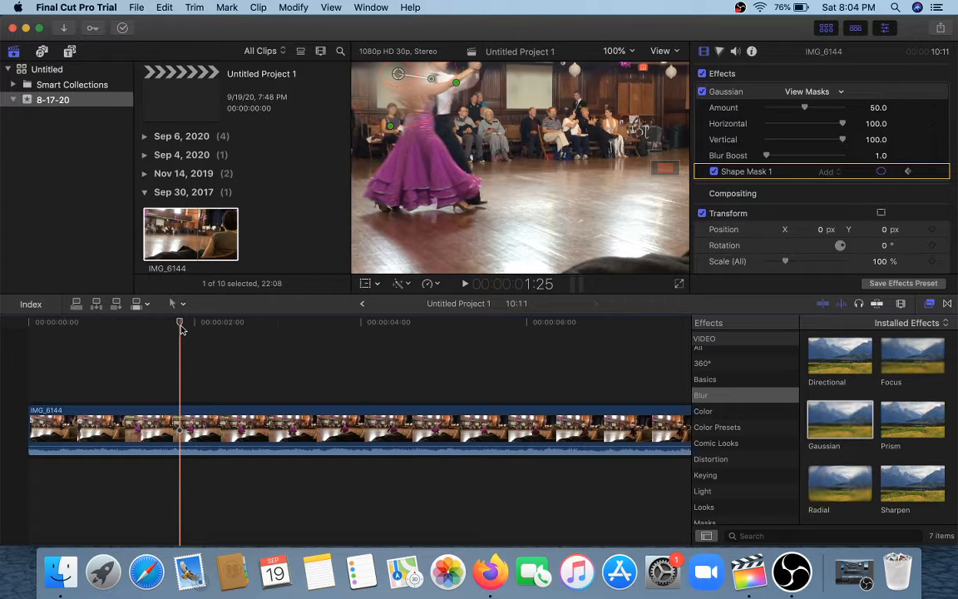
pyautogui.click(908, 172)
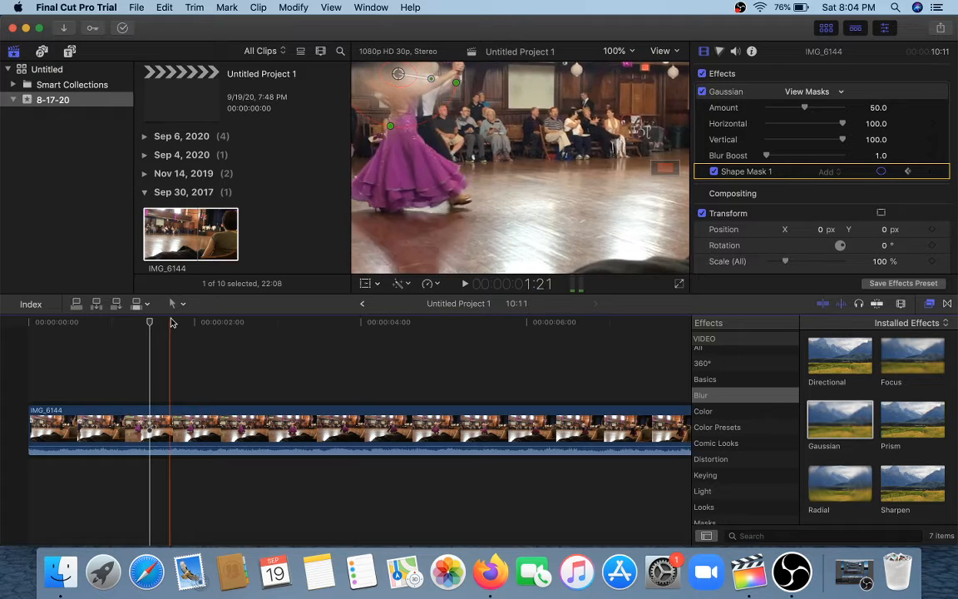
pyautogui.moveTo(151, 328); pyautogui.dragTo(179, 328)
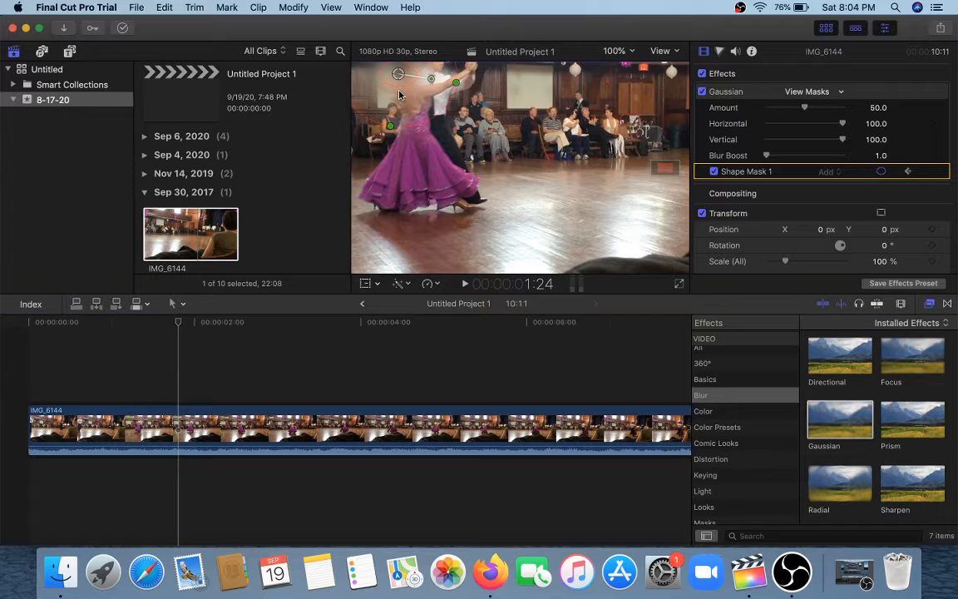
pyautogui.moveTo(399, 94); pyautogui.dragTo(421, 90)
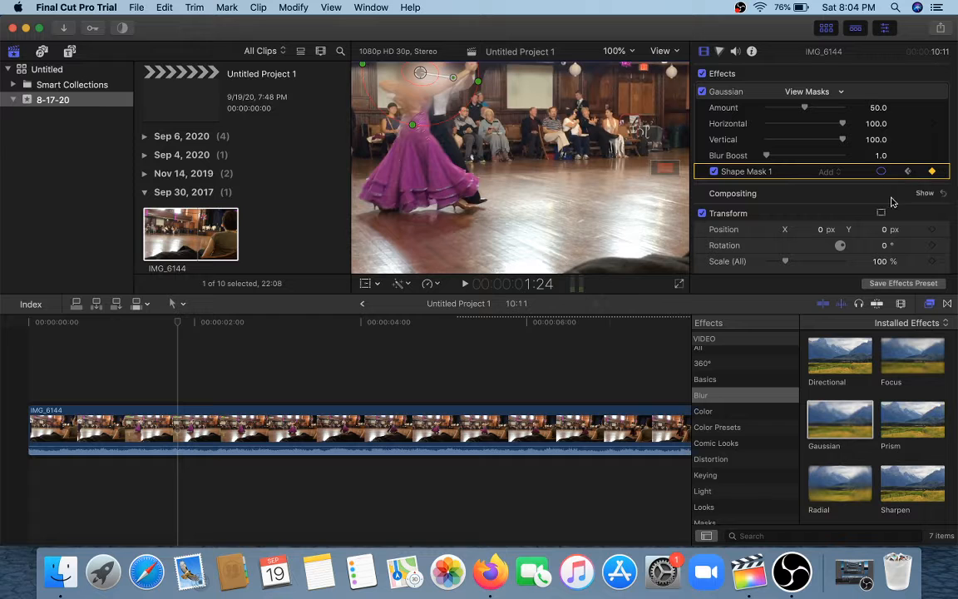
pyautogui.click(943, 172)
pyautogui.click(943, 175)
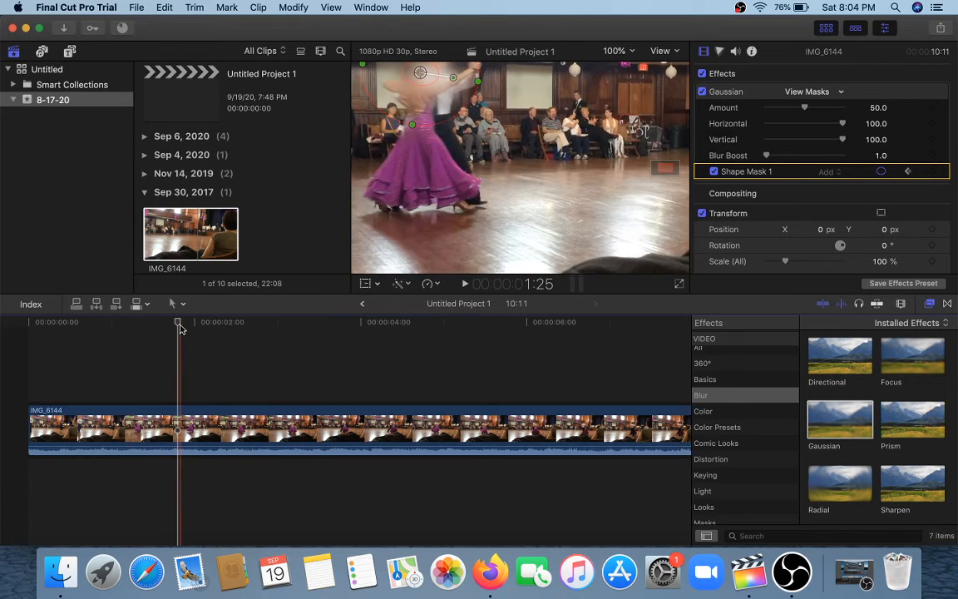
# - Add a Shape Mask 1 keyframe at 2:07 and shift the mask across to the dancers' upper bodies
pyautogui.moveTo(178, 325); pyautogui.dragTo(213, 324)
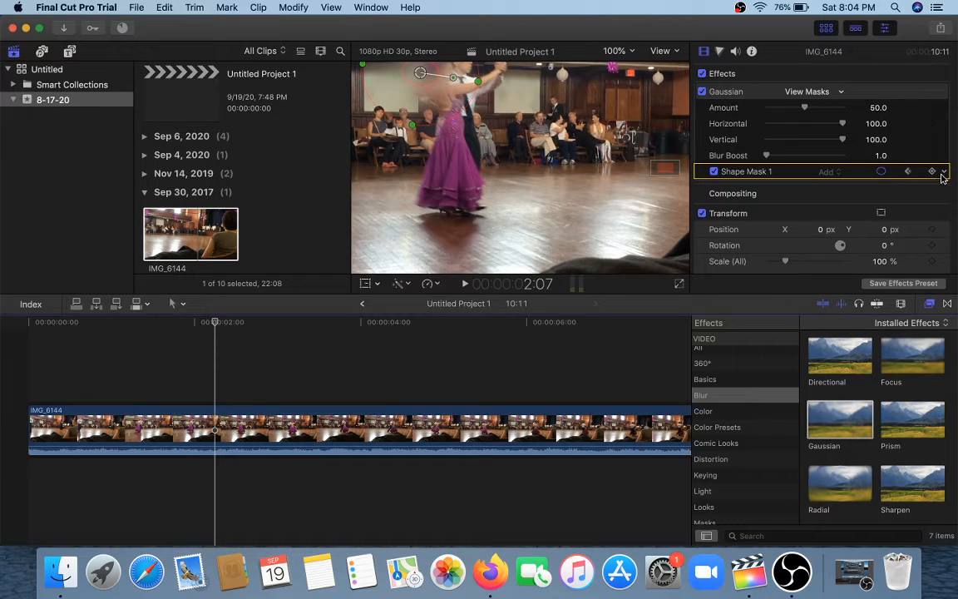
pyautogui.click(943, 172)
pyautogui.click(869, 222)
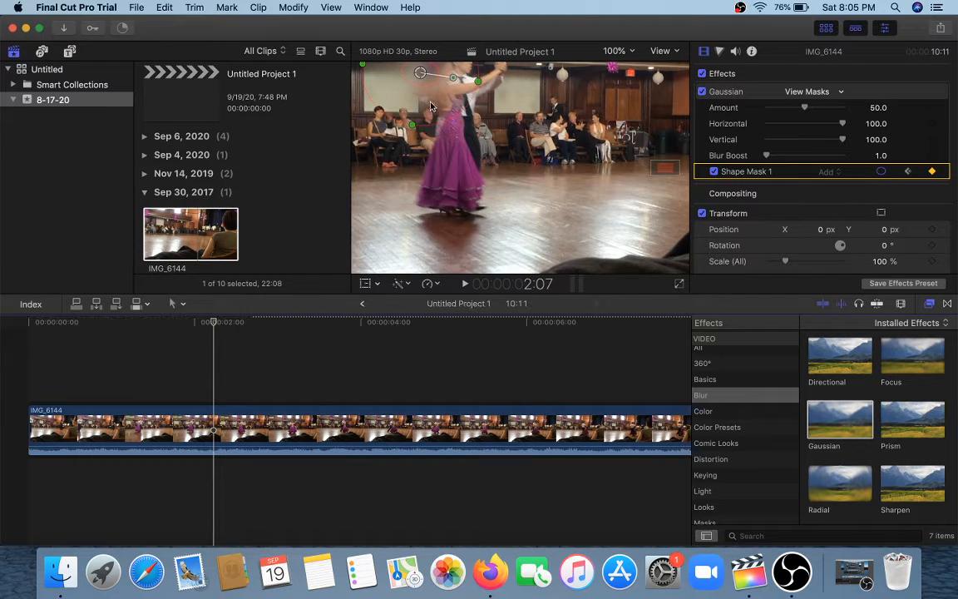
pyautogui.moveTo(420, 73); pyautogui.dragTo(445, 76)
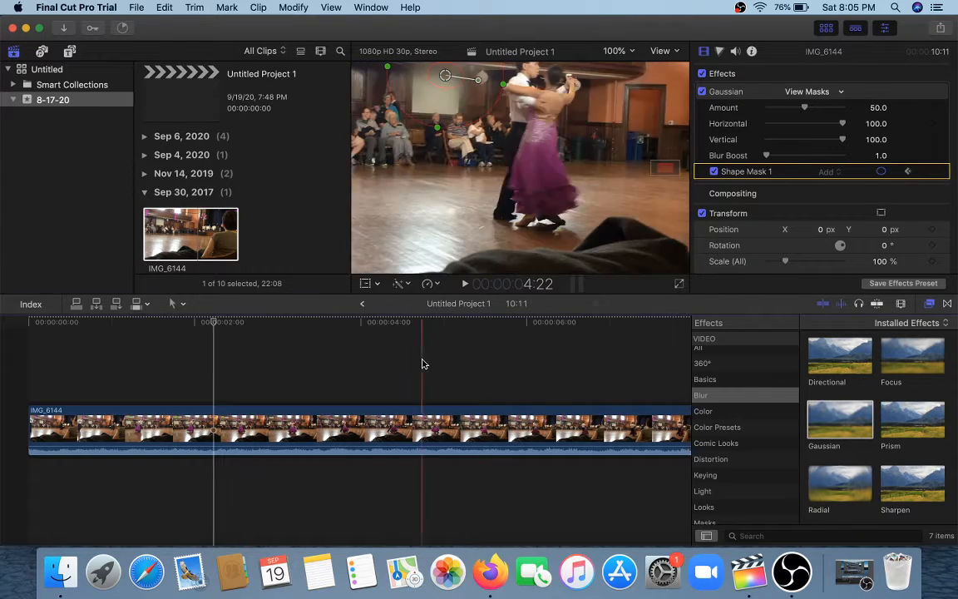
# - Add a Shape Mask 1 keyframe at 2:17 and move the mask across and slightly down onto the dancers
pyautogui.moveTo(212, 322); pyautogui.dragTo(243, 328)
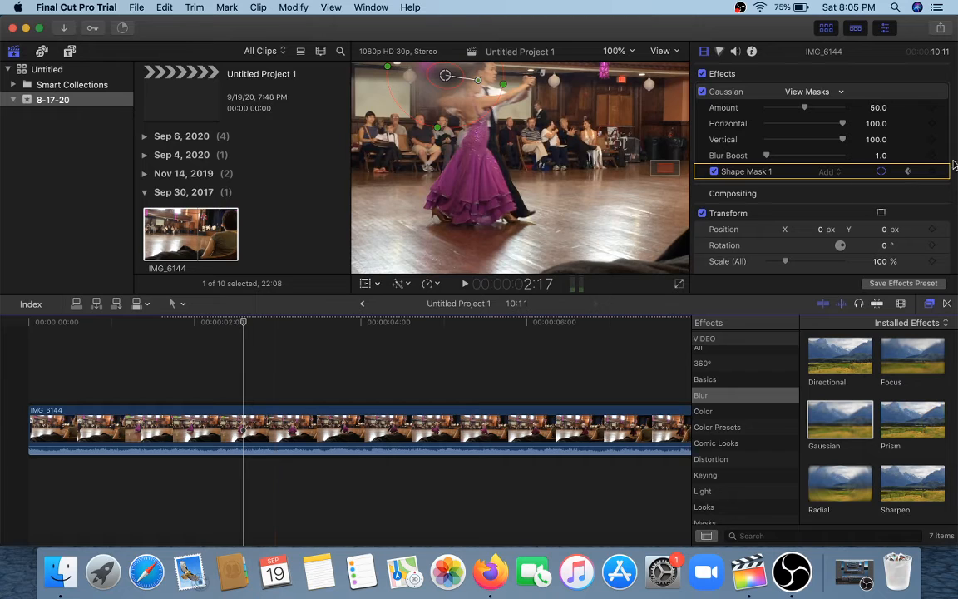
pyautogui.click(943, 171)
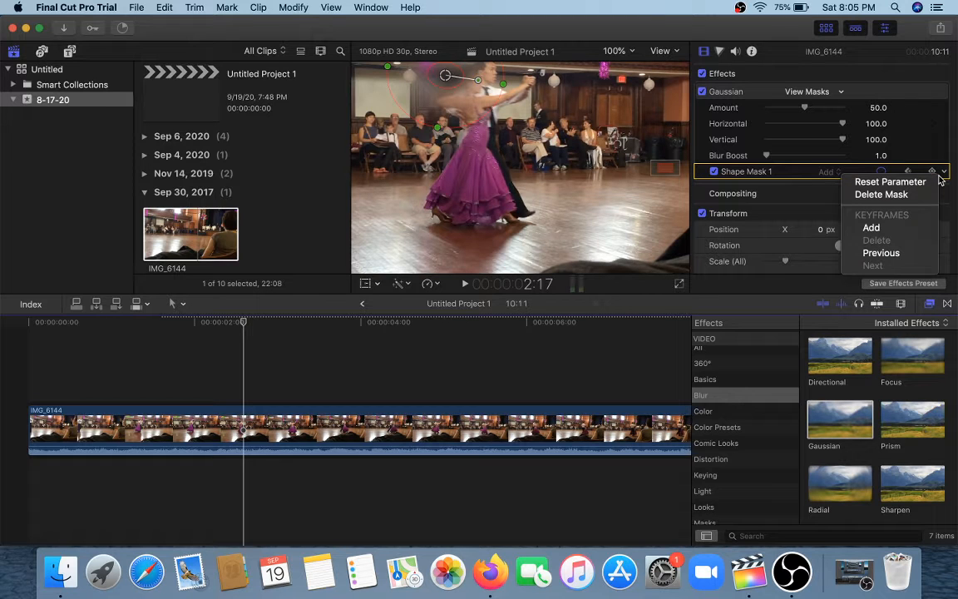
pyautogui.click(905, 228)
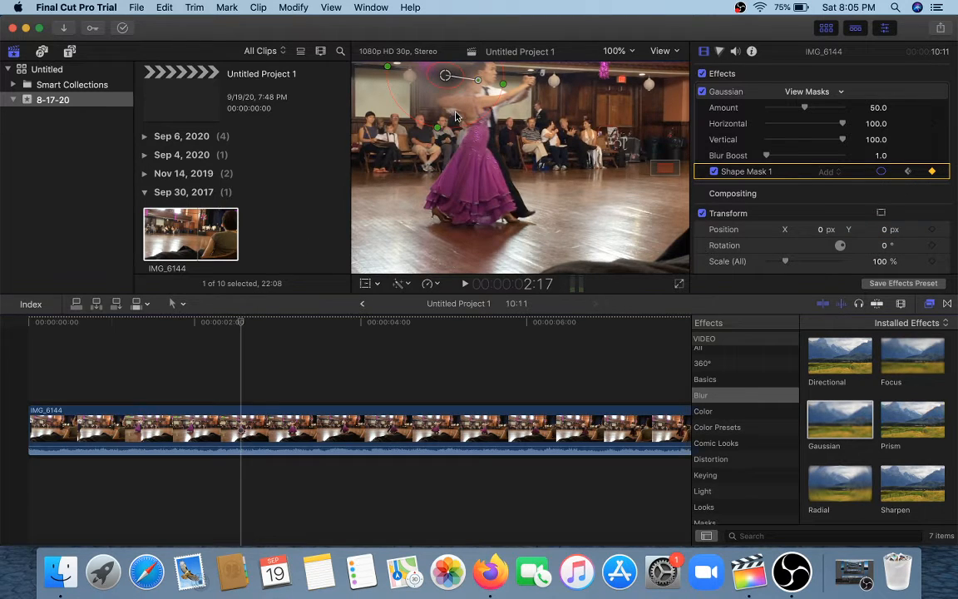
pyautogui.moveTo(459, 113); pyautogui.dragTo(473, 128)
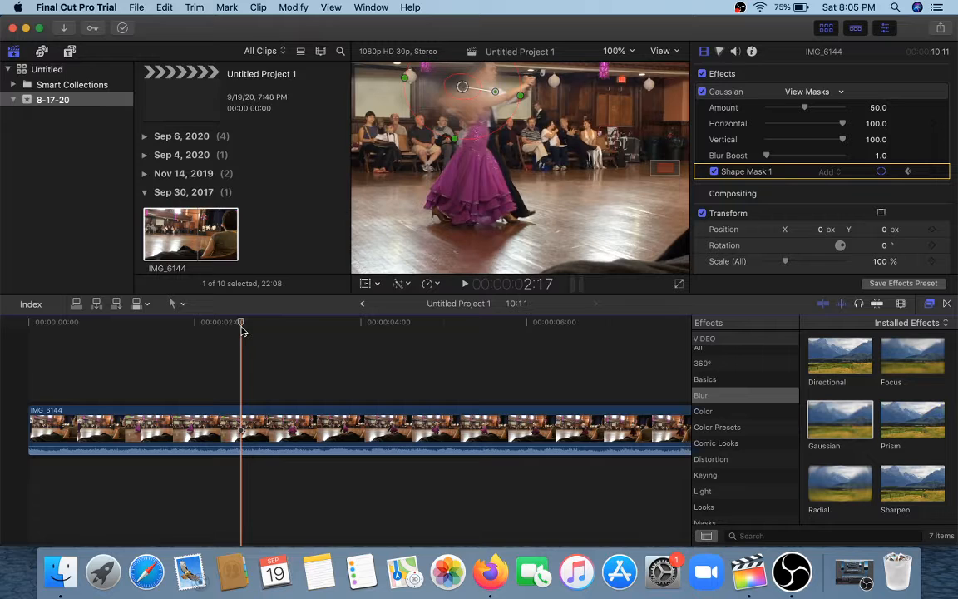
# - Add a Shape Mask 1 keyframe at 2:24, move the mask onto the dancers and shrink its outline slightly
pyautogui.moveTo(241, 331); pyautogui.dragTo(263, 331)
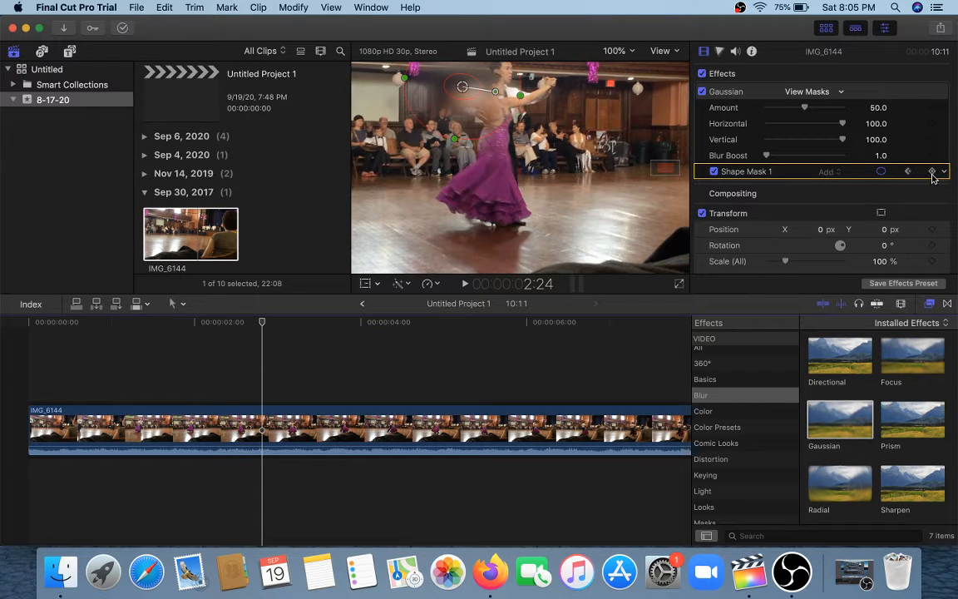
pyautogui.click(943, 171)
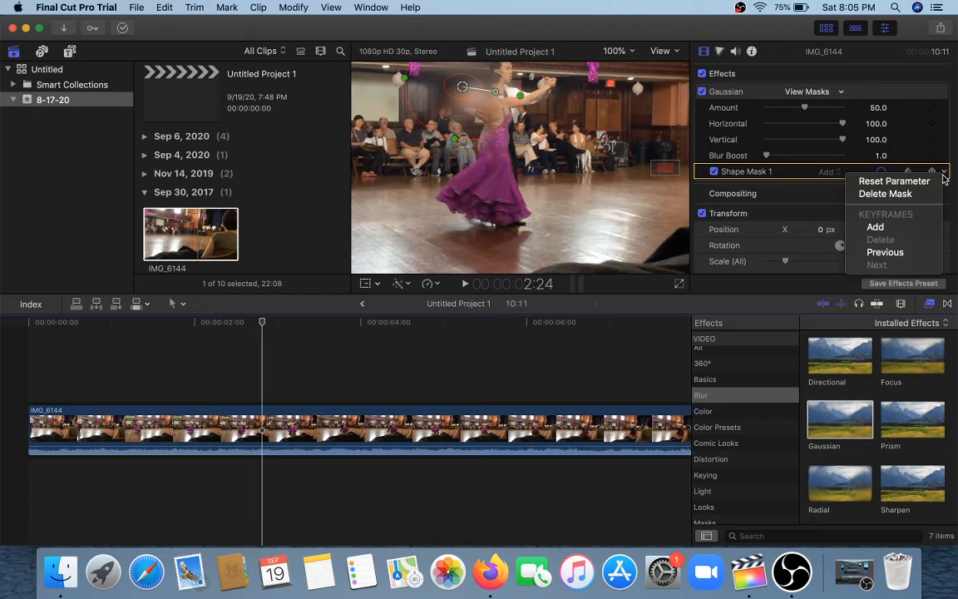
pyautogui.click(898, 228)
pyautogui.moveTo(475, 134); pyautogui.dragTo(507, 144)
pyautogui.moveTo(552, 91); pyautogui.dragTo(545, 100)
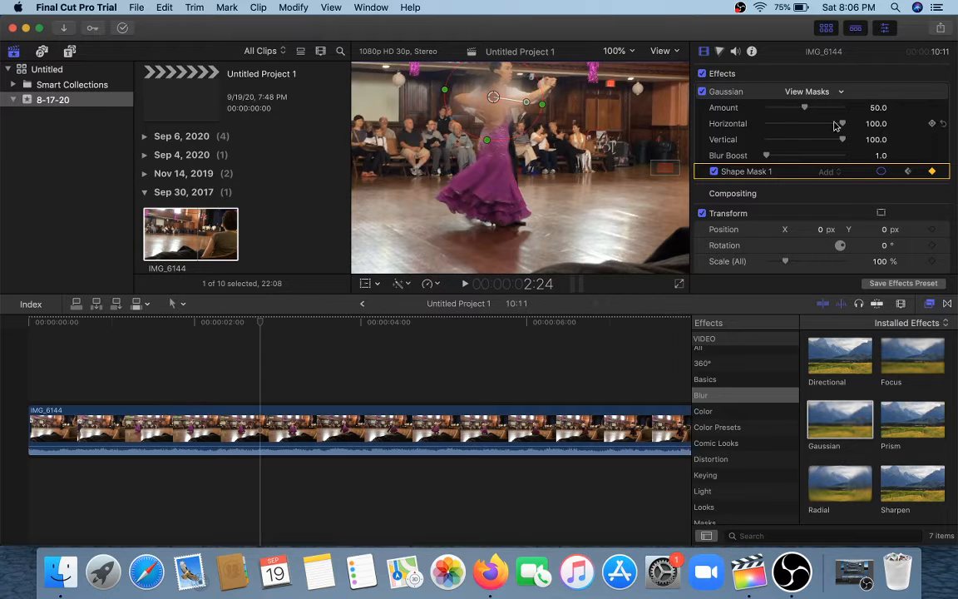
# - Keyframe Shape Mask 1 at 3:00 over the dancers' upper bodies and set the Gaussian Amount to 78.77
pyautogui.moveTo(263, 323)
pyautogui.mouseDown()
pyautogui.moveTo(291, 325)
pyautogui.moveTo(281, 330)
pyautogui.mouseUp()
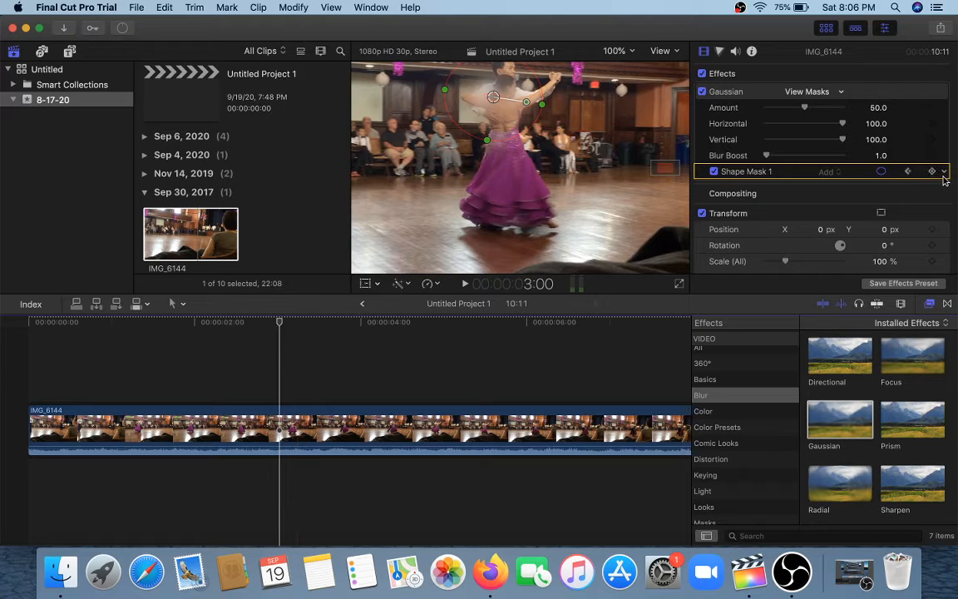
pyautogui.click(943, 171)
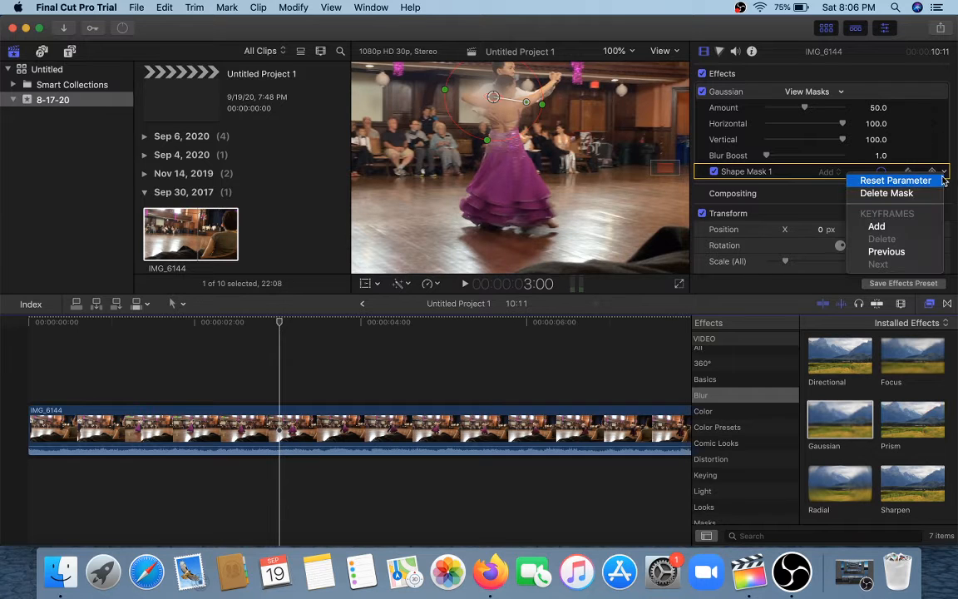
pyautogui.click(911, 227)
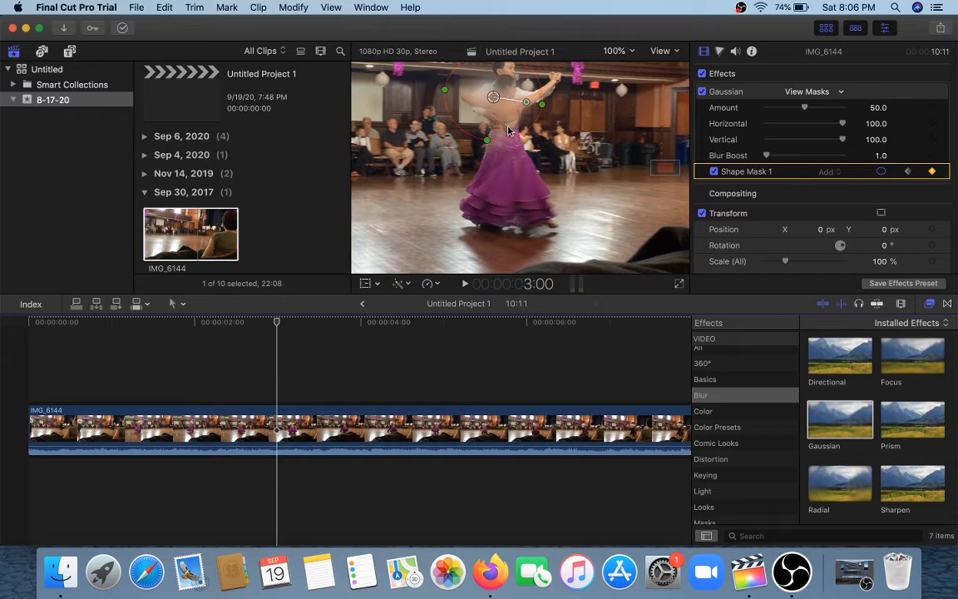
pyautogui.moveTo(510, 119); pyautogui.dragTo(522, 116)
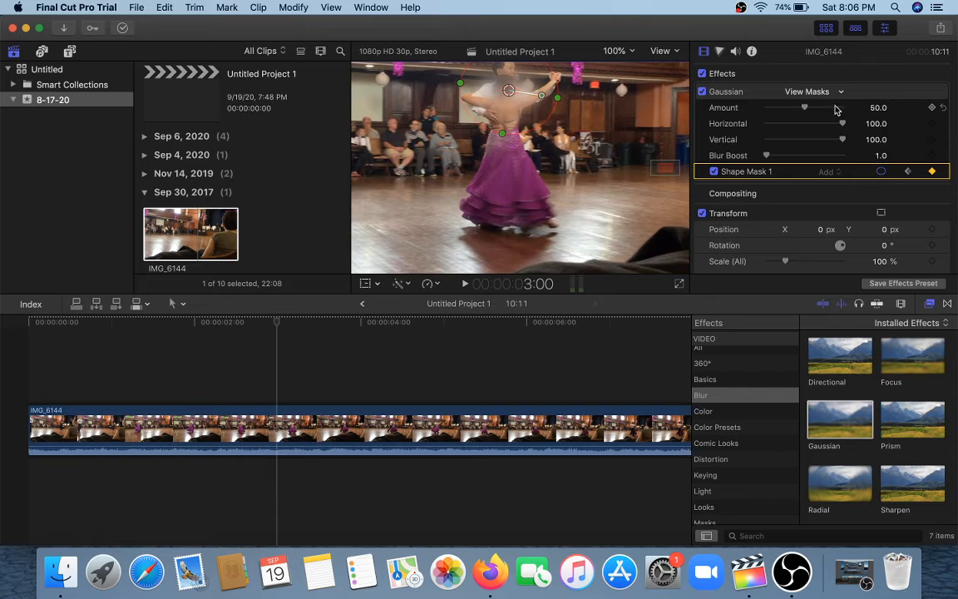
pyautogui.moveTo(804, 108); pyautogui.dragTo(829, 112)
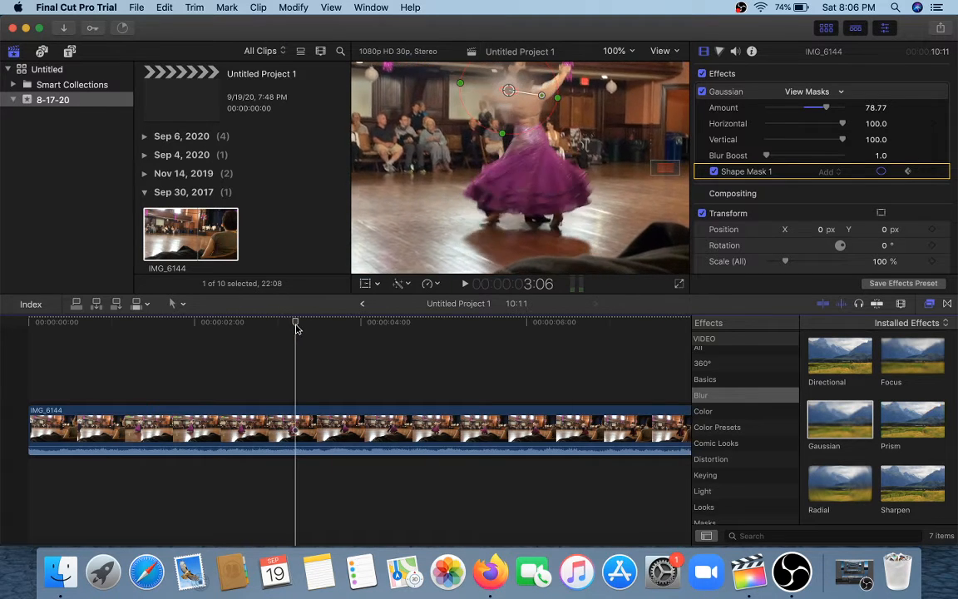
# - Add a Shape Mask 1 keyframe at 3:06 and shift the mask sideways onto the dancers' upper bodies
pyautogui.click(944, 172)
pyautogui.click(875, 227)
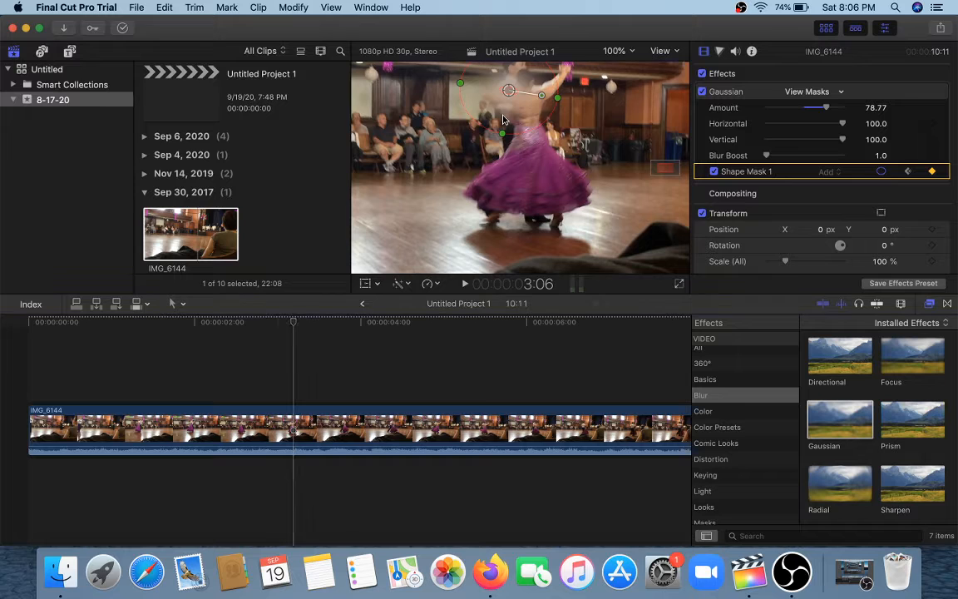
pyautogui.moveTo(501, 119); pyautogui.dragTo(525, 117)
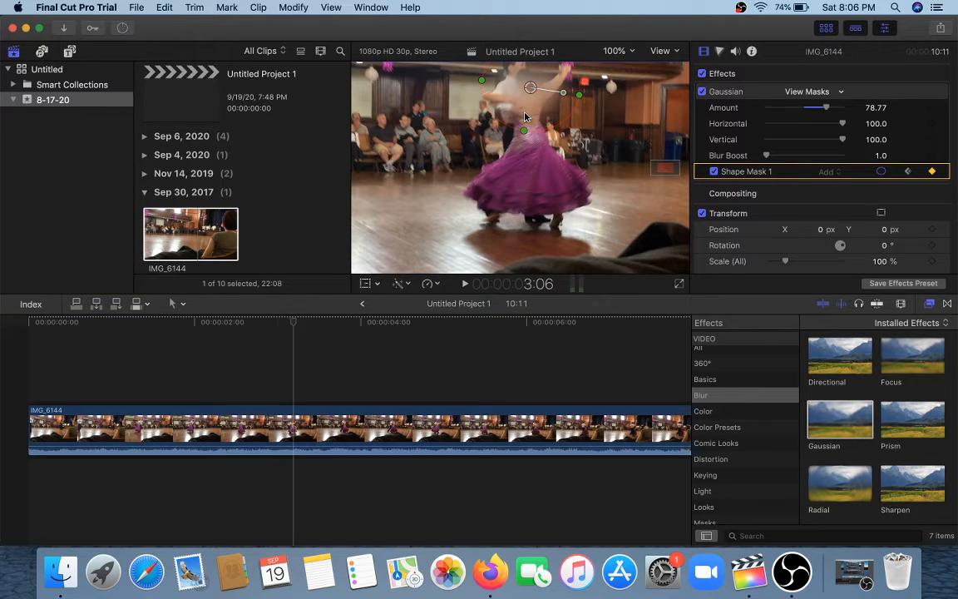
# - Add a Shape Mask 1 keyframe at 3:14 and move the mask across and slightly up over the dancers
pyautogui.click(296, 323)
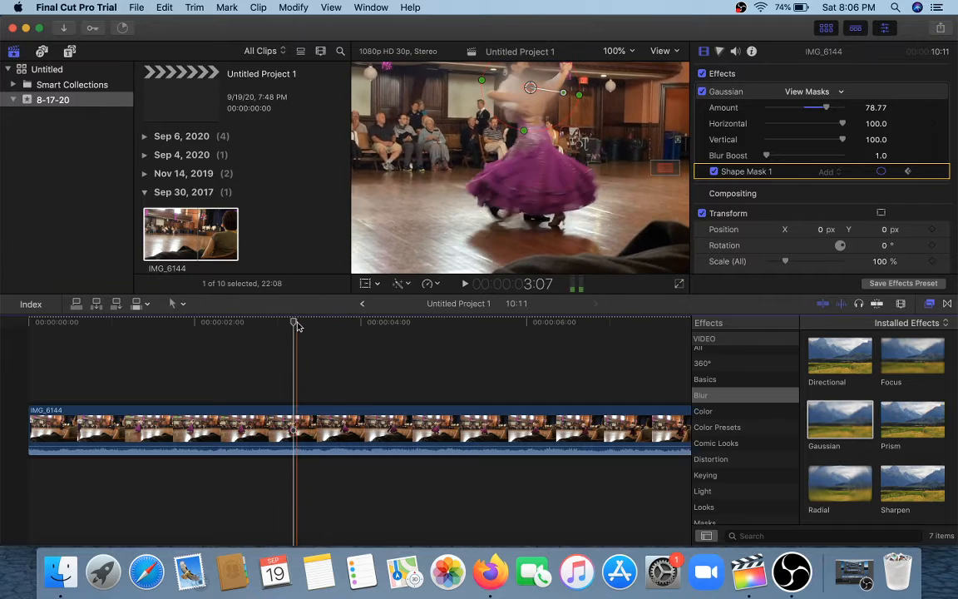
pyautogui.moveTo(296, 323); pyautogui.dragTo(318, 323)
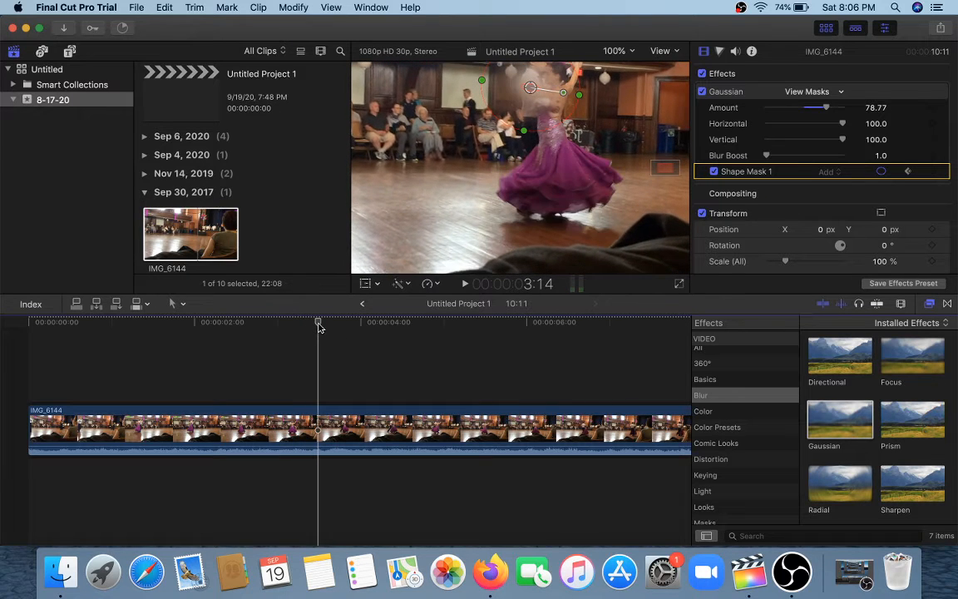
pyautogui.moveTo(909, 171)
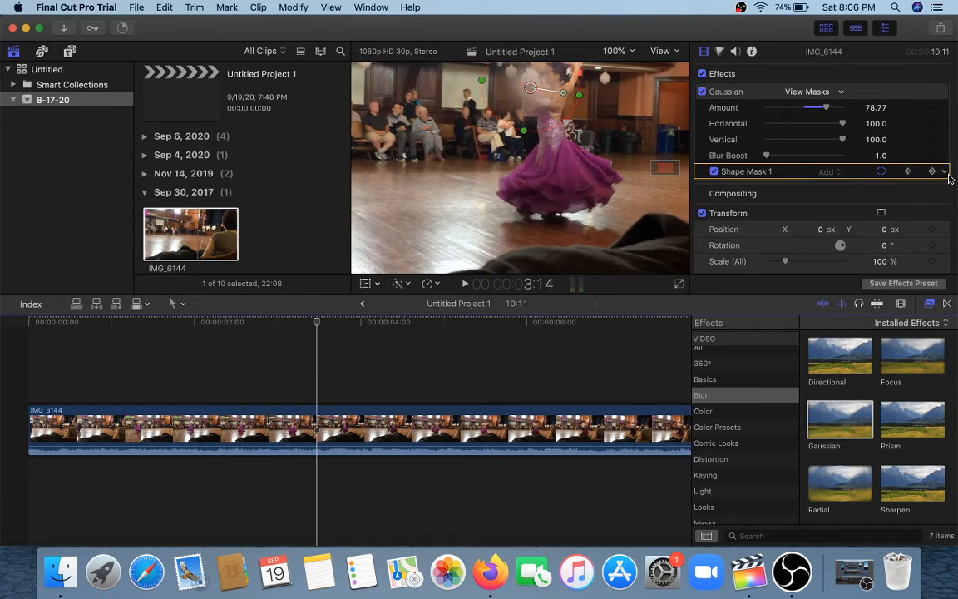
pyautogui.click(945, 172)
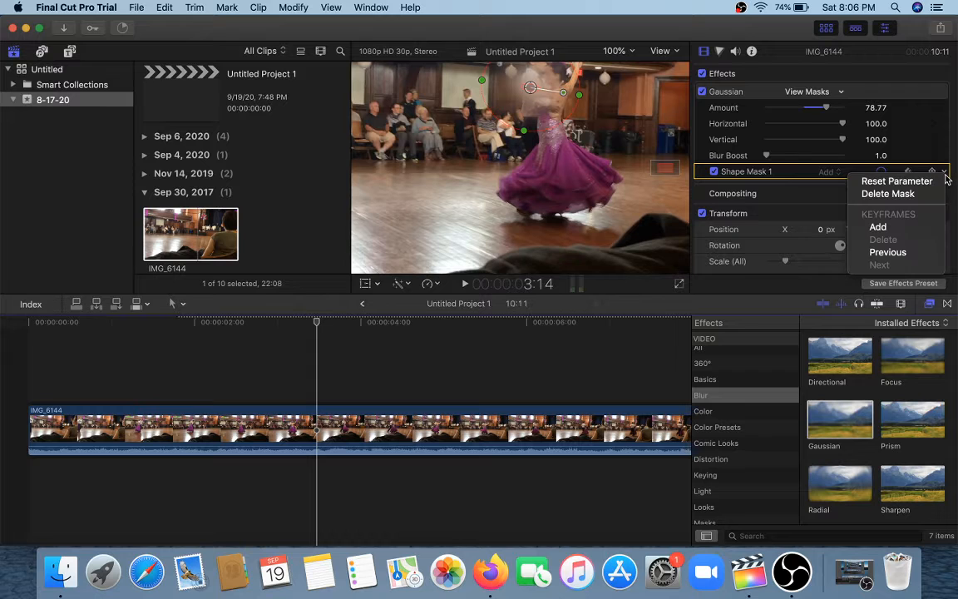
pyautogui.click(911, 228)
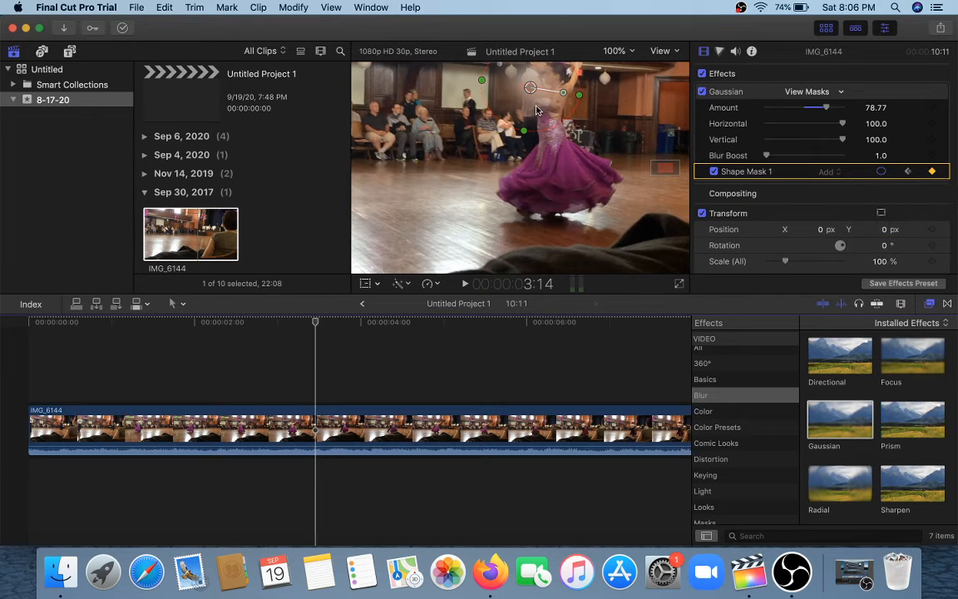
pyautogui.moveTo(536, 110); pyautogui.dragTo(558, 111)
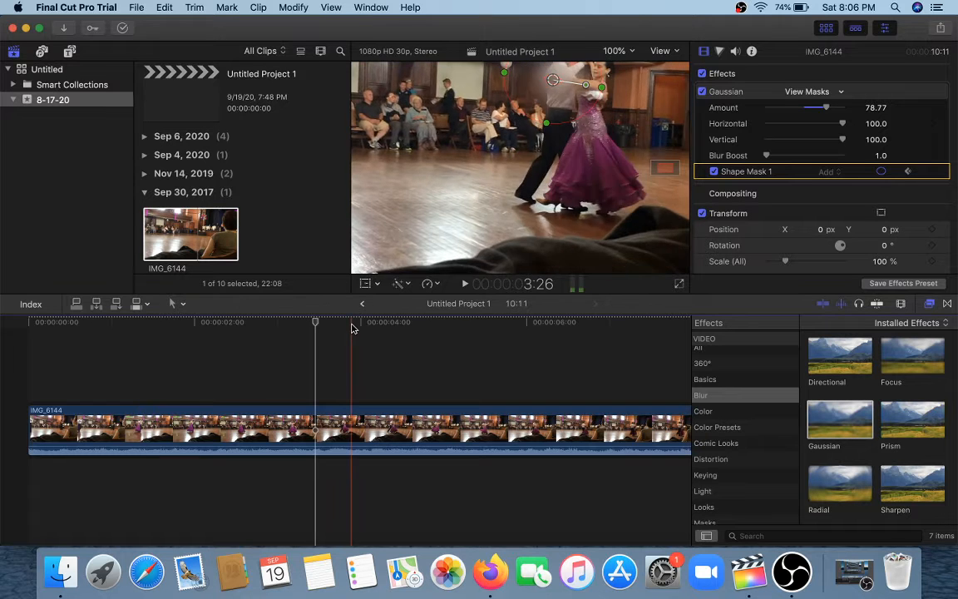
# - Add a Shape Mask 1 keyframe at 3:21 and move the mask toward the woman's upper body
pyautogui.moveTo(321, 325); pyautogui.dragTo(337, 324)
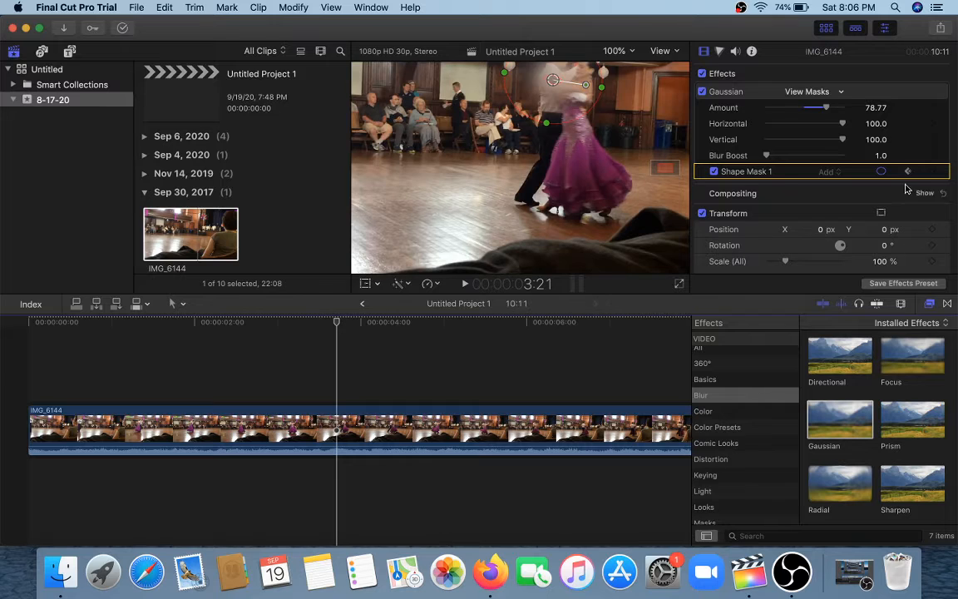
pyautogui.click(944, 172)
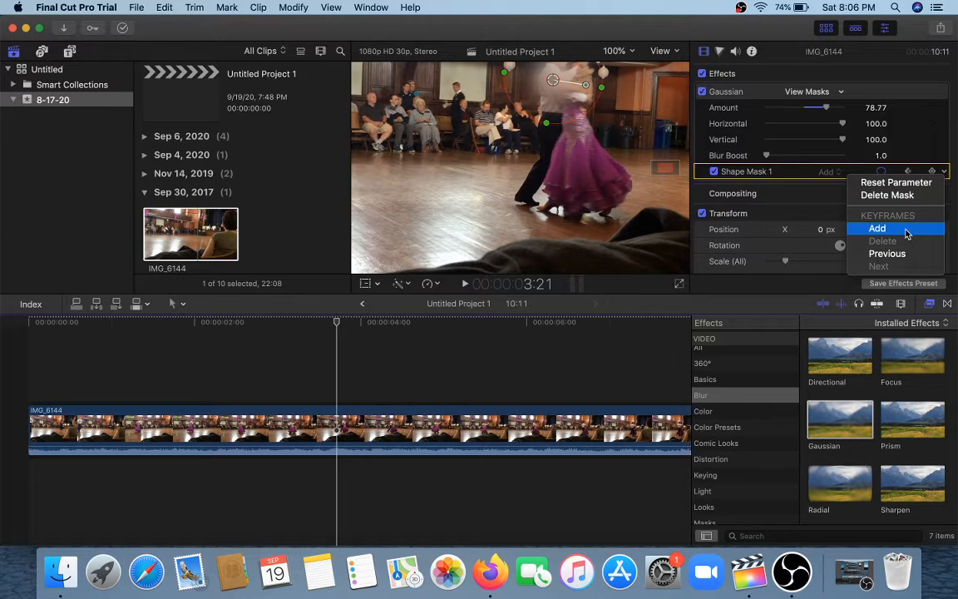
pyautogui.click(877, 229)
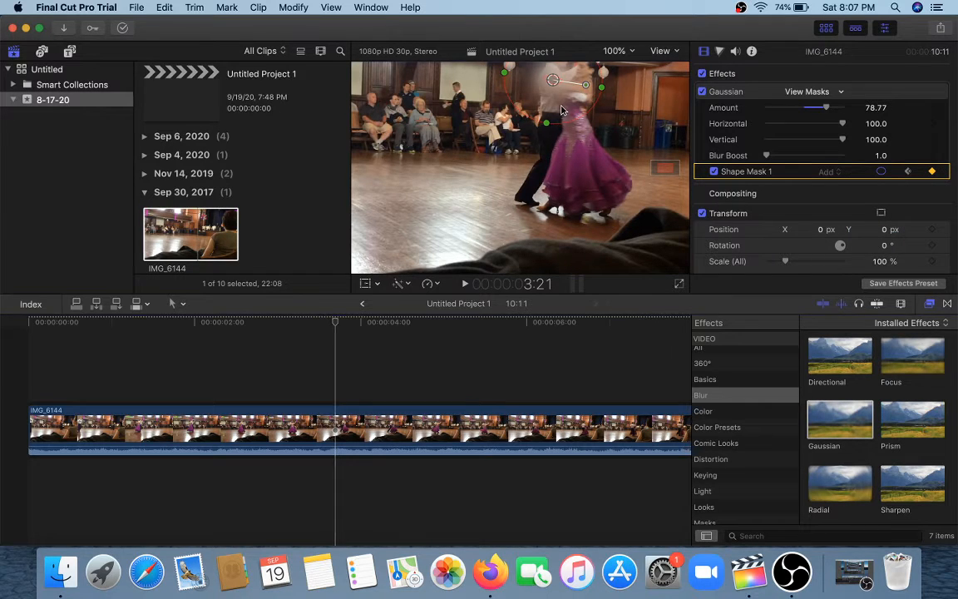
pyautogui.moveTo(557, 123); pyautogui.dragTo(592, 104)
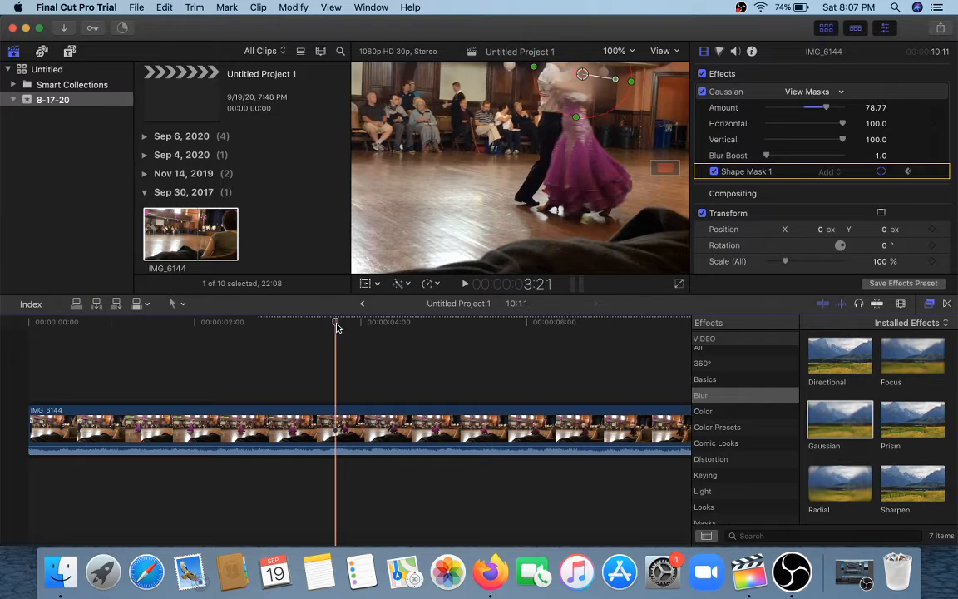
# - Add a Shape Mask 1 keyframe at 4:10 and move the mask slightly down on the dancers
pyautogui.moveTo(340, 322); pyautogui.dragTo(392, 332)
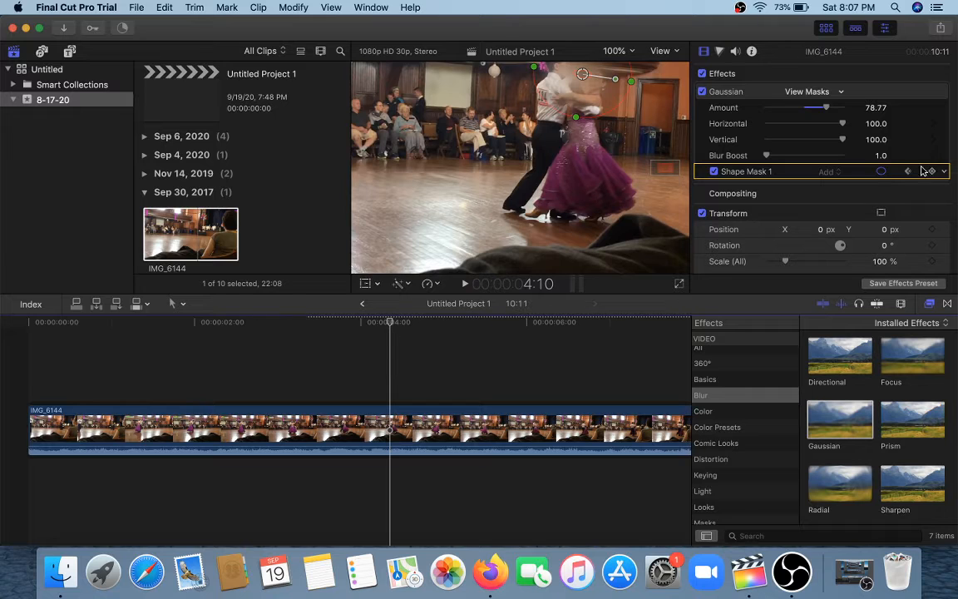
pyautogui.click(930, 171)
pyautogui.click(912, 231)
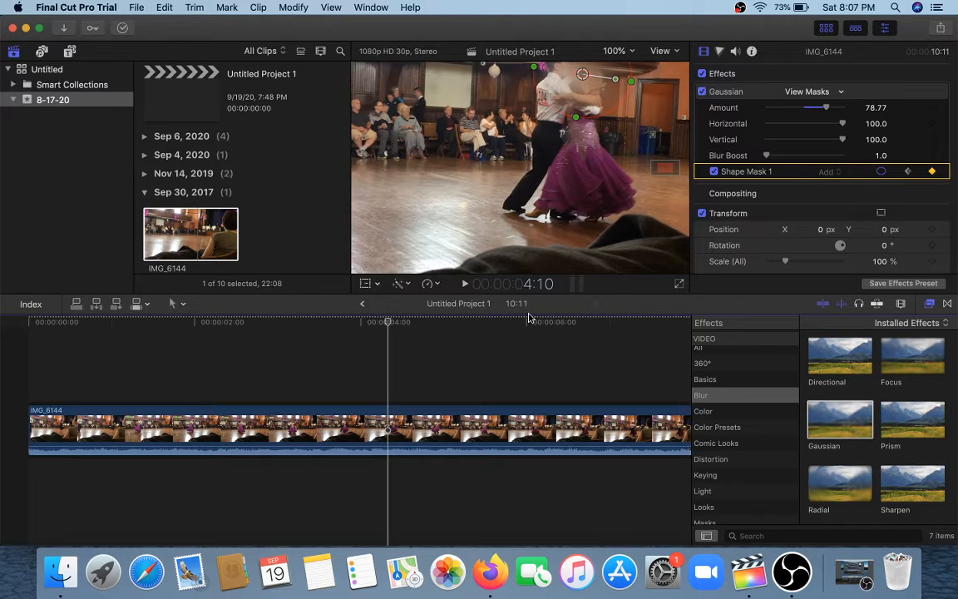
pyautogui.moveTo(590, 96); pyautogui.dragTo(597, 114)
# - Add a Shape Mask 1 keyframe at 4:19 and move the mask left and slightly up onto the dancers
pyautogui.moveTo(385, 324); pyautogui.dragTo(417, 327)
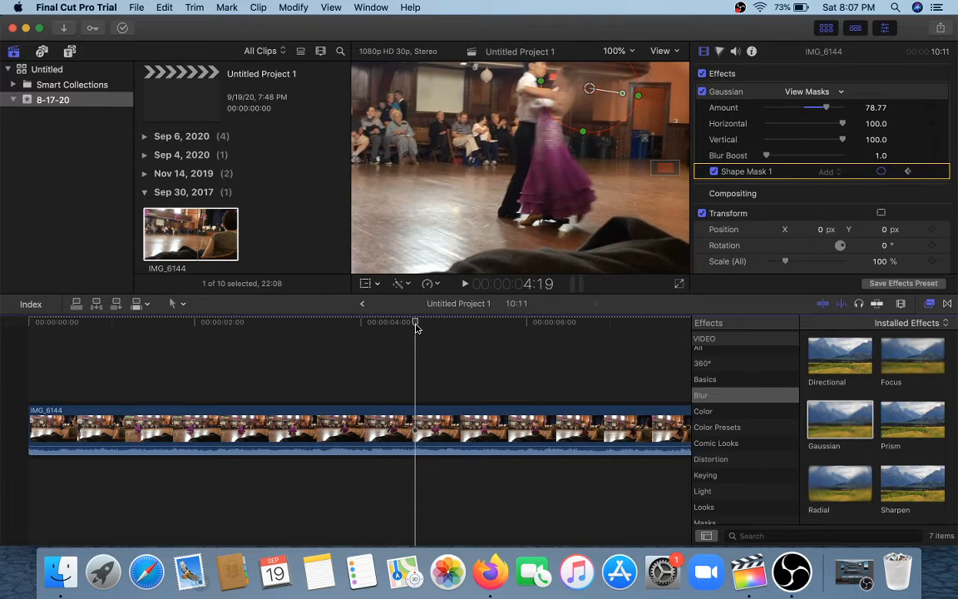
pyautogui.click(943, 173)
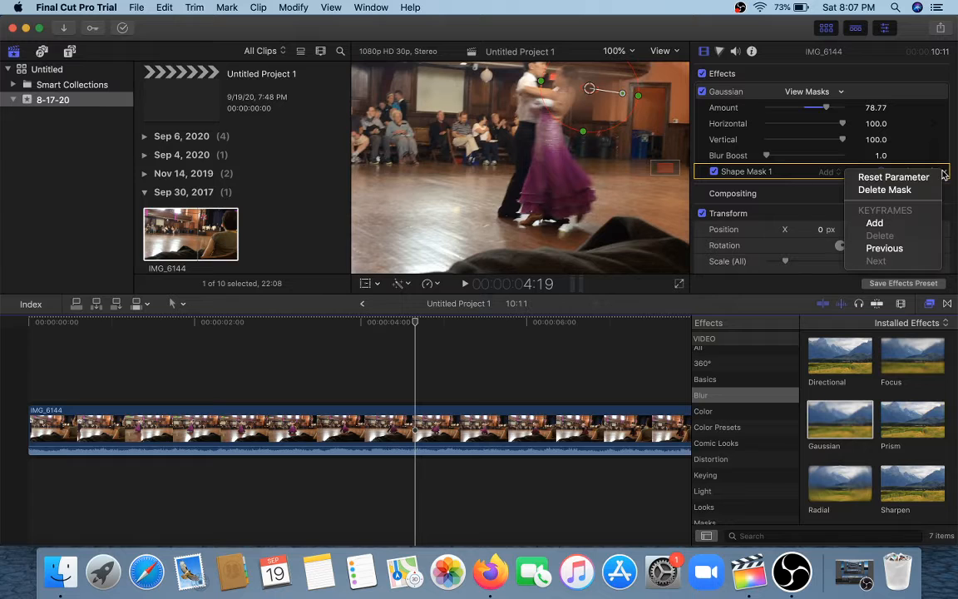
pyautogui.click(878, 222)
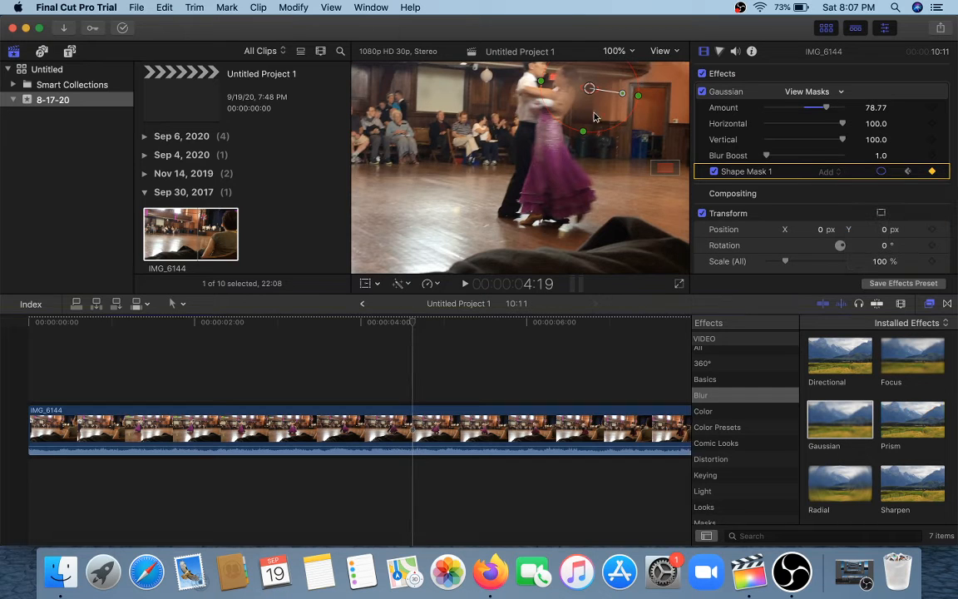
pyautogui.moveTo(593, 116); pyautogui.dragTo(572, 111)
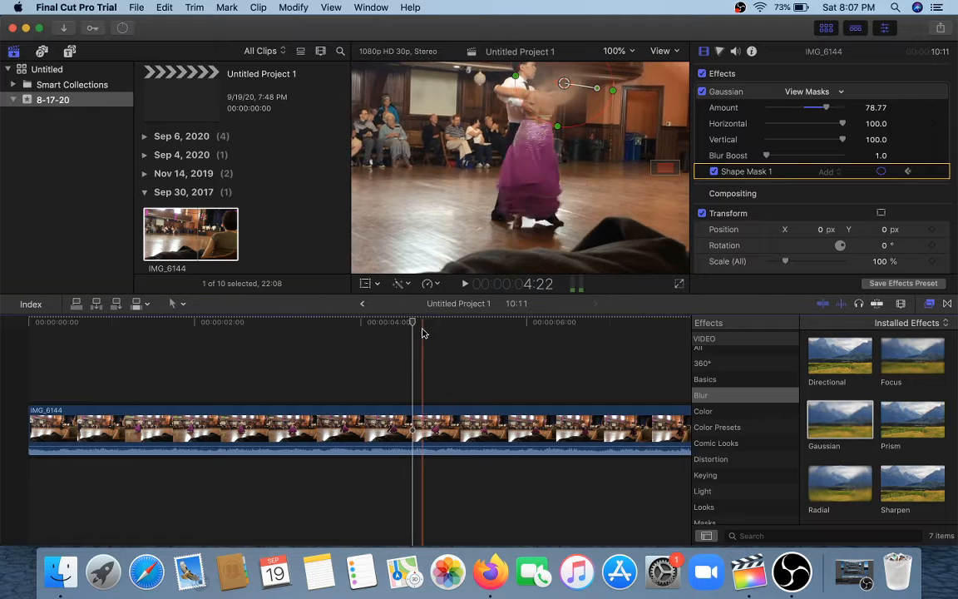
# - Add a Shape Mask 1 keyframe at 5:00 and move the mask left and slightly down over the dancers' upper bodies
pyautogui.moveTo(415, 327); pyautogui.dragTo(445, 330)
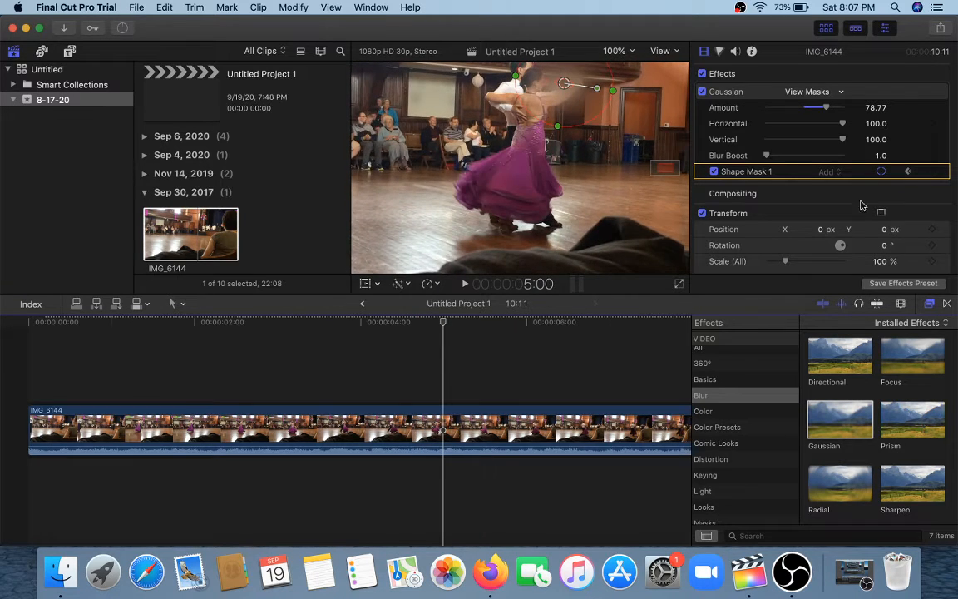
pyautogui.click(945, 172)
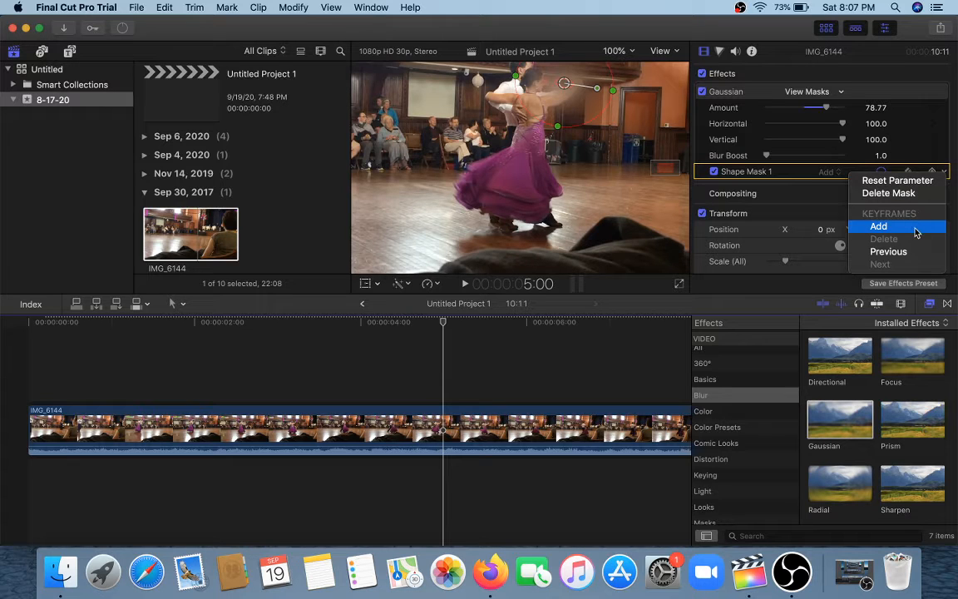
pyautogui.click(875, 227)
pyautogui.moveTo(571, 121); pyautogui.dragTo(549, 121)
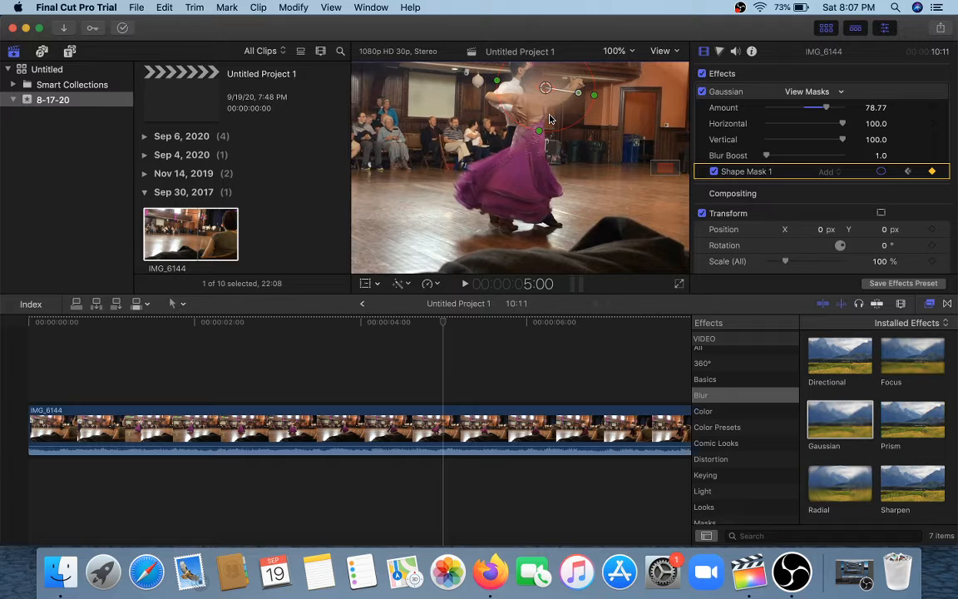
# - Add a Shape Mask 1 keyframe at 5:12 and move the mask down and slightly left over the woman's upper body
pyautogui.click(459, 323)
pyautogui.moveTo(459, 322); pyautogui.dragTo(479, 322)
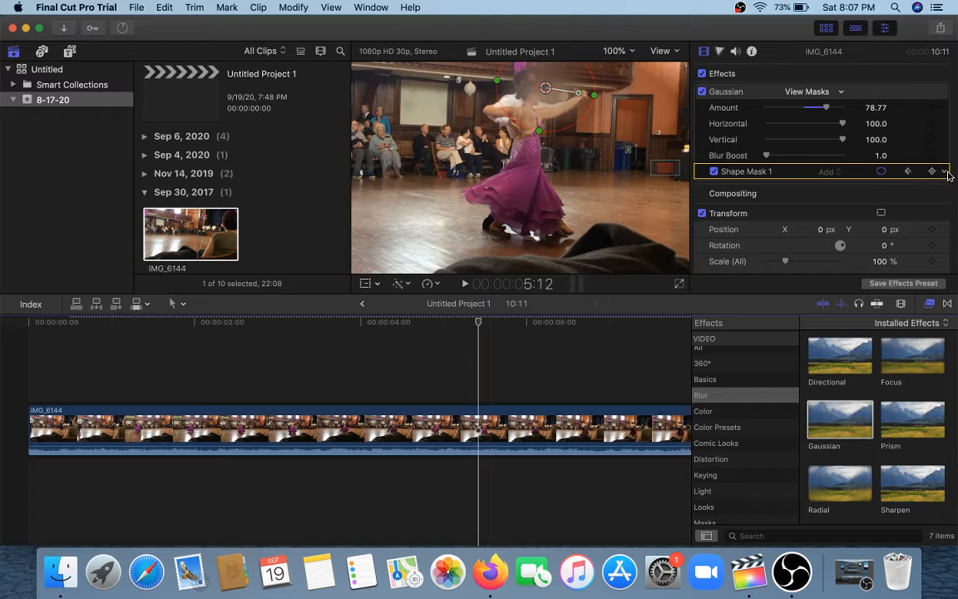
pyautogui.click(933, 171)
pyautogui.click(905, 224)
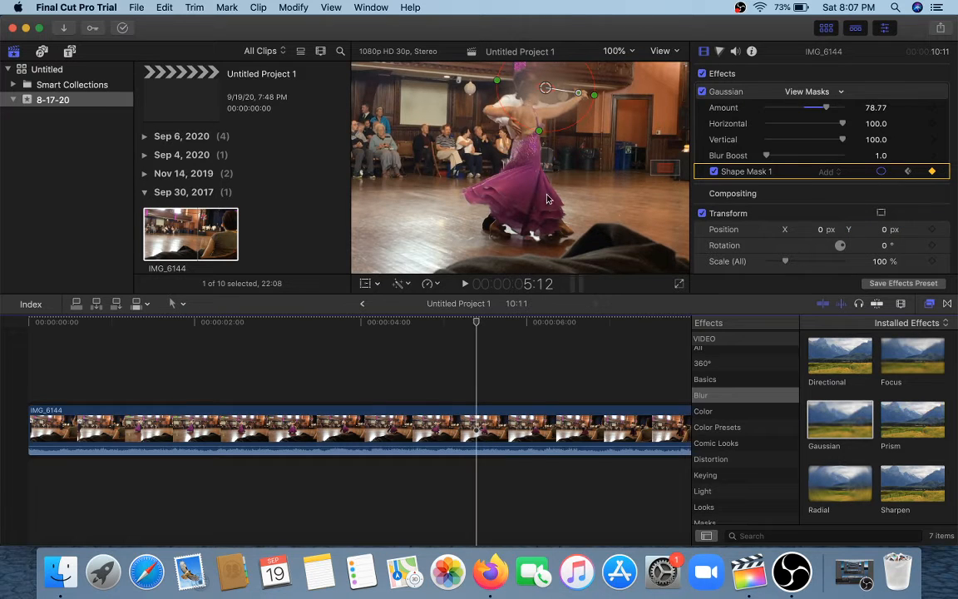
pyautogui.moveTo(561, 121); pyautogui.dragTo(561, 133)
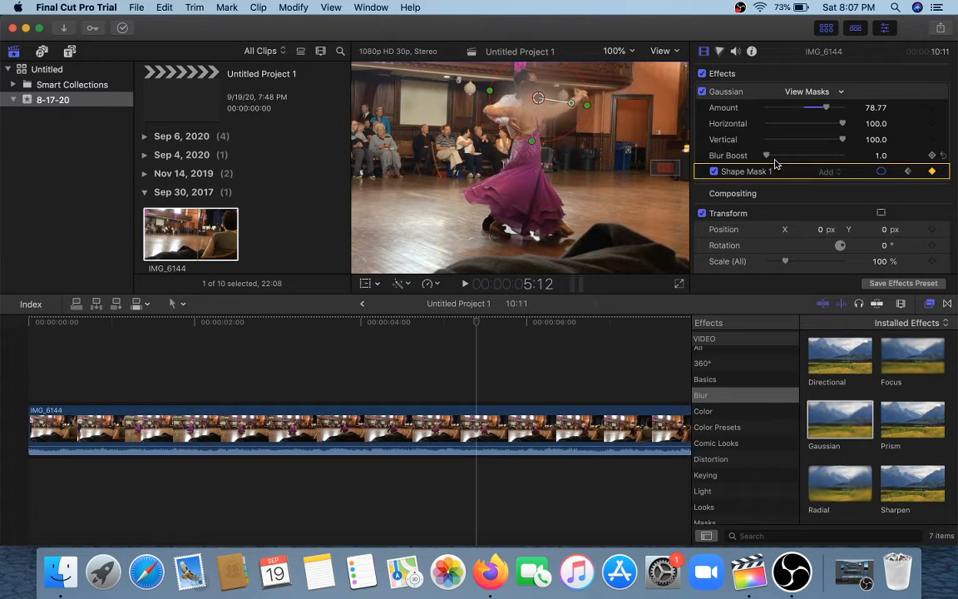
# - Add a Shape Mask 1 keyframe at 5:26 and shift the mask right onto the dancers' upper bodies
pyautogui.moveTo(480, 324); pyautogui.dragTo(515, 325)
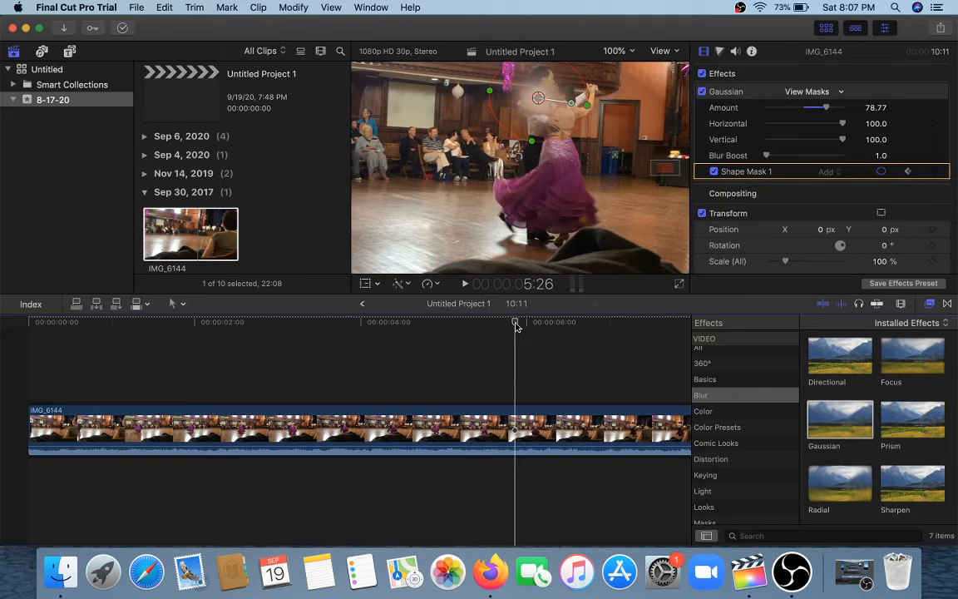
pyautogui.click(942, 171)
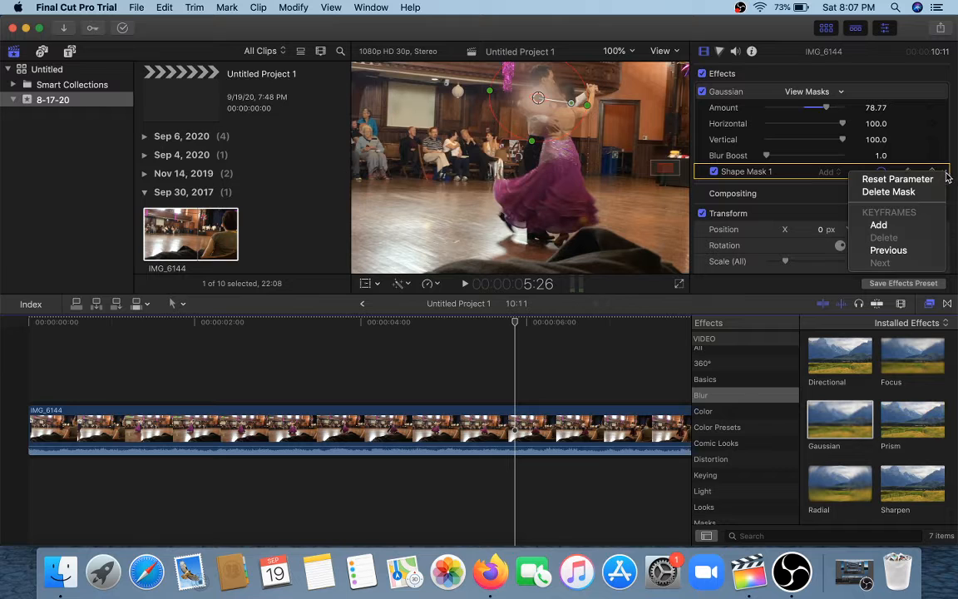
pyautogui.click(875, 221)
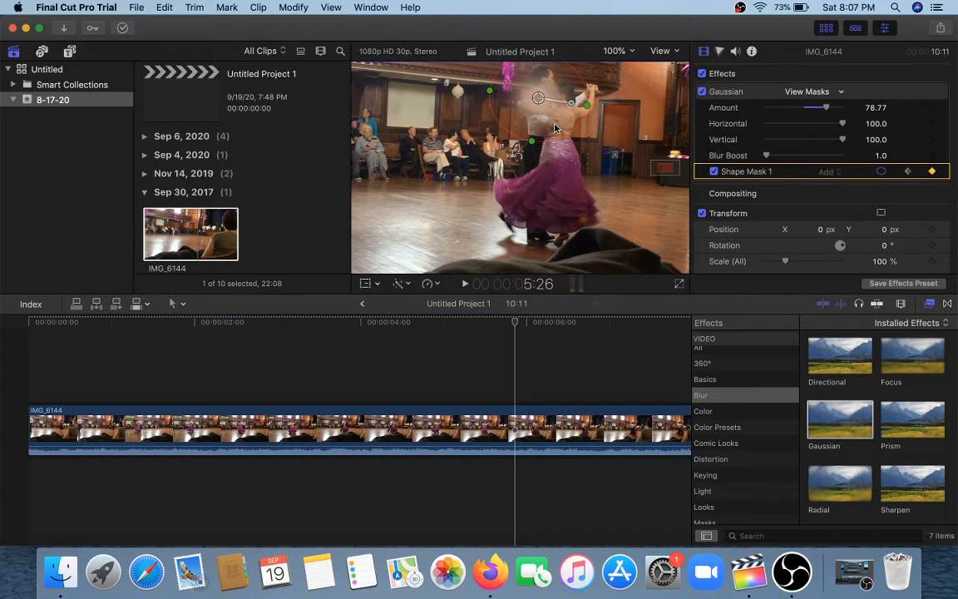
pyautogui.moveTo(499, 112); pyautogui.dragTo(521, 113)
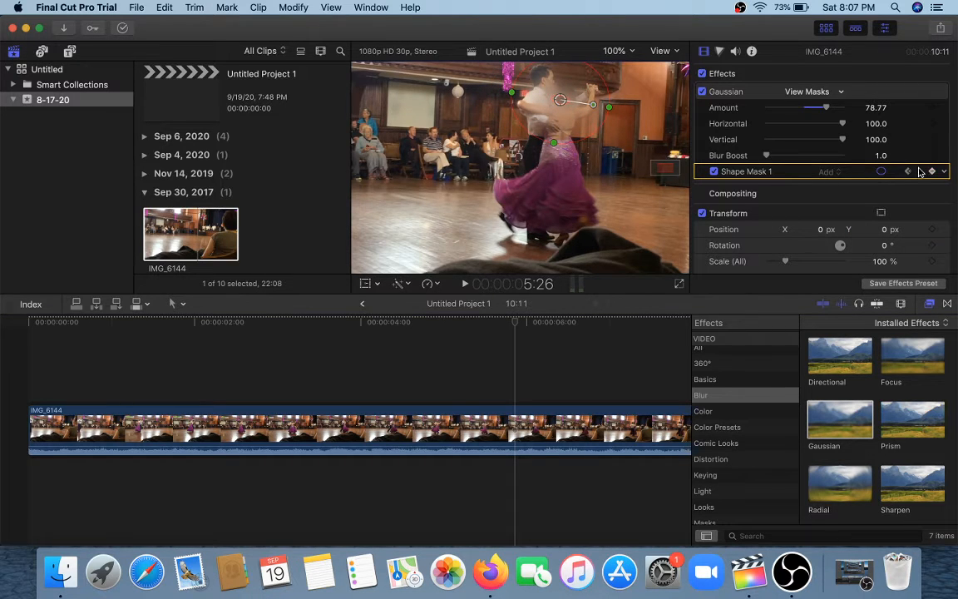
# - Add a Shape Mask 1 keyframe at 6:09 and move the mask right and slightly down over the dancers
pyautogui.moveTo(515, 325); pyautogui.dragTo(553, 324)
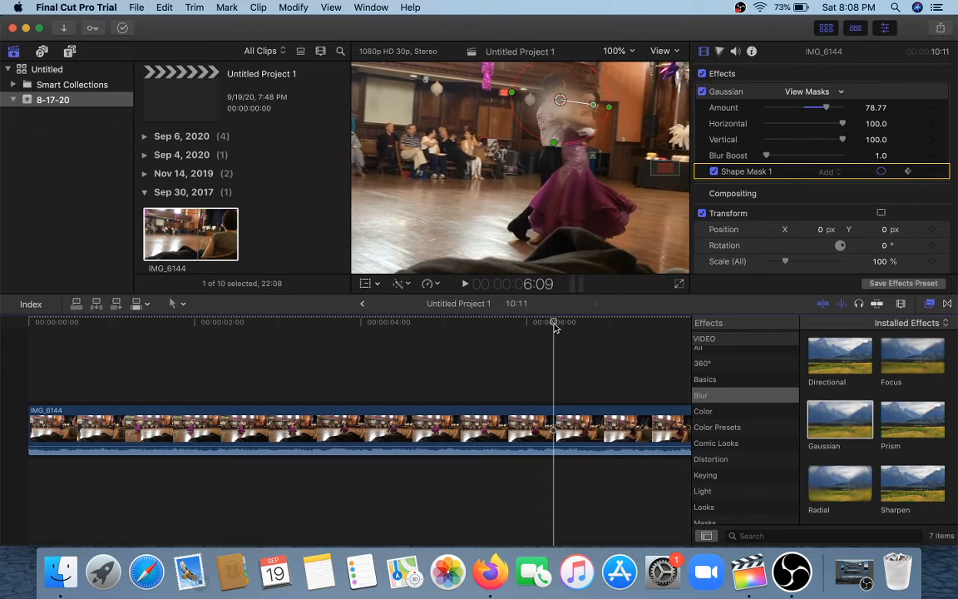
pyautogui.click(944, 171)
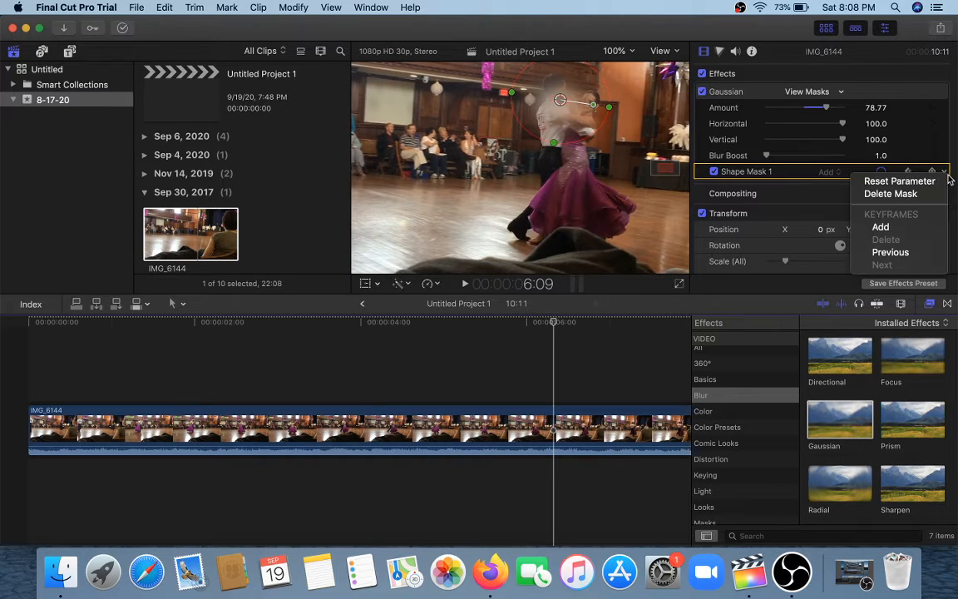
pyautogui.click(887, 227)
pyautogui.moveTo(542, 135); pyautogui.dragTo(585, 142)
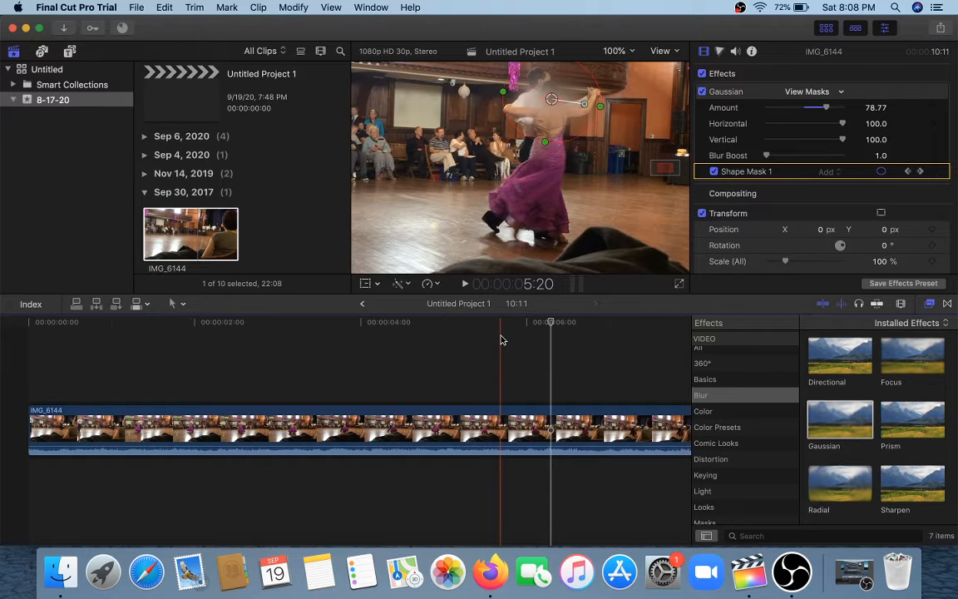
pyautogui.hscroll(10, 501, 339)
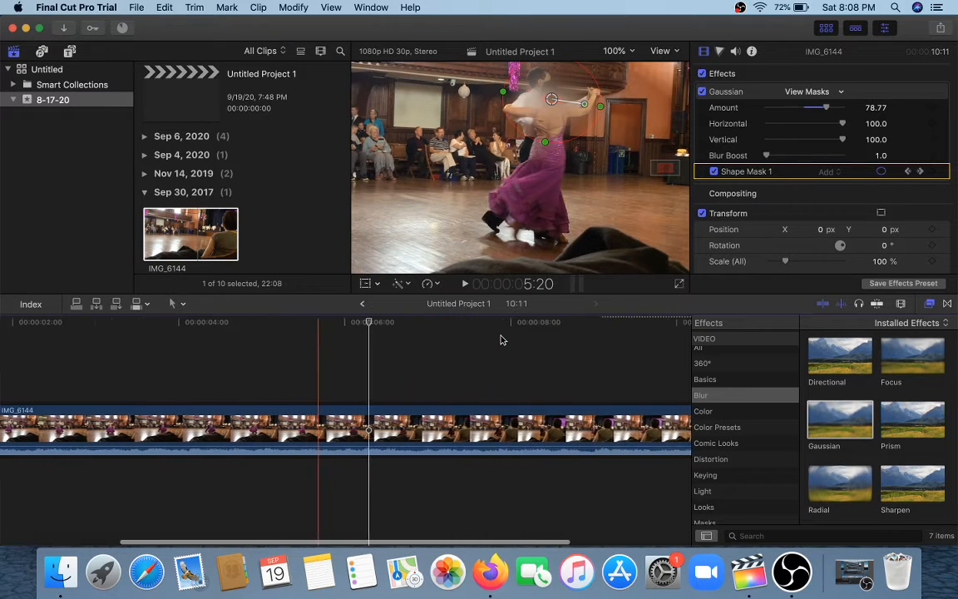
pyautogui.hscroll(1, 502, 339)
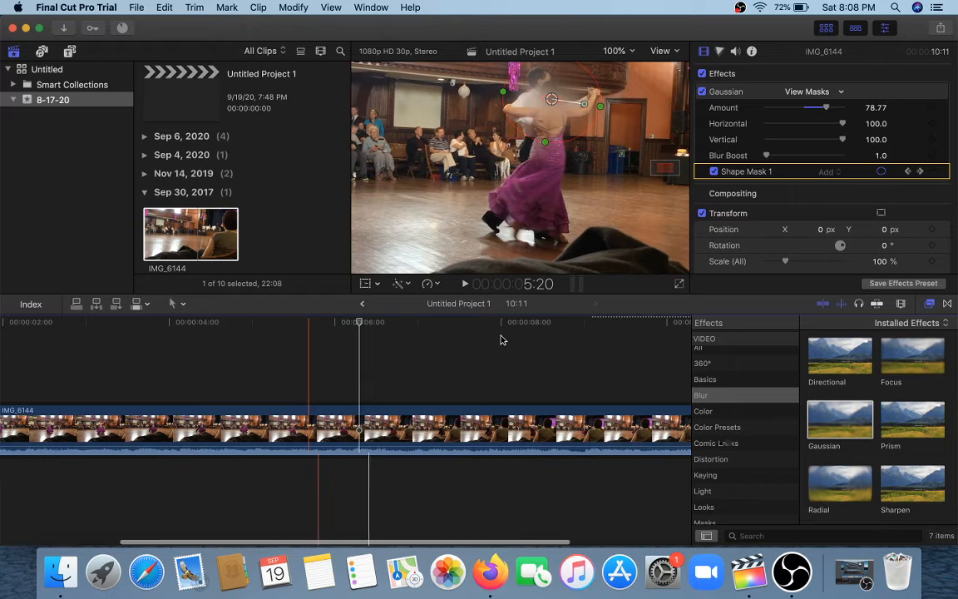